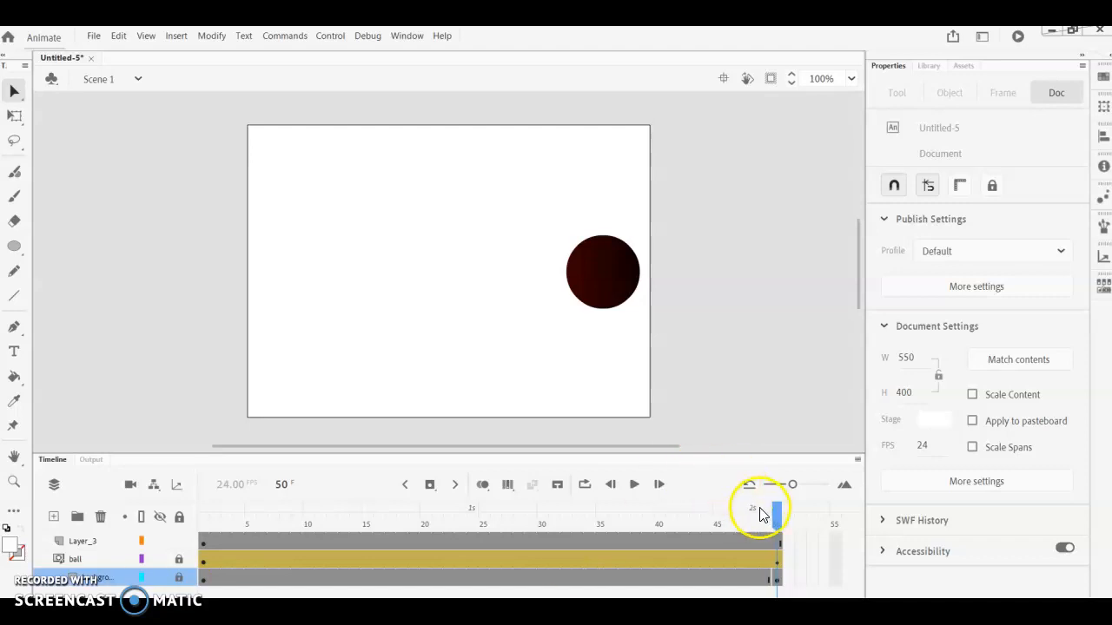
Play the ball animation from frame 1 and close its document without saving
left_click(205, 518)
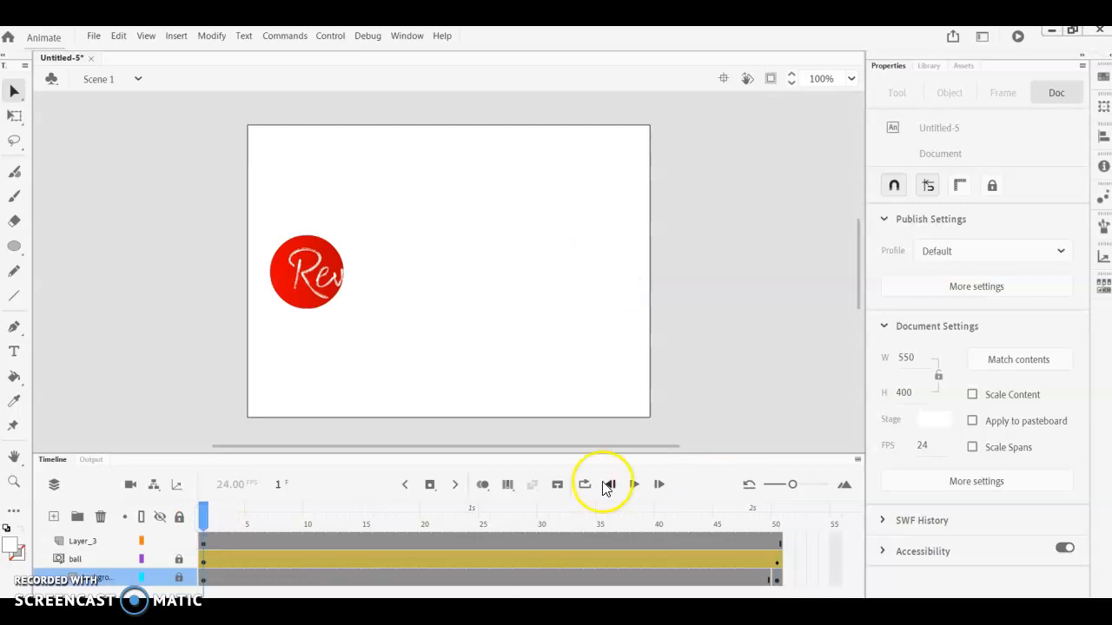
left_click(634, 484)
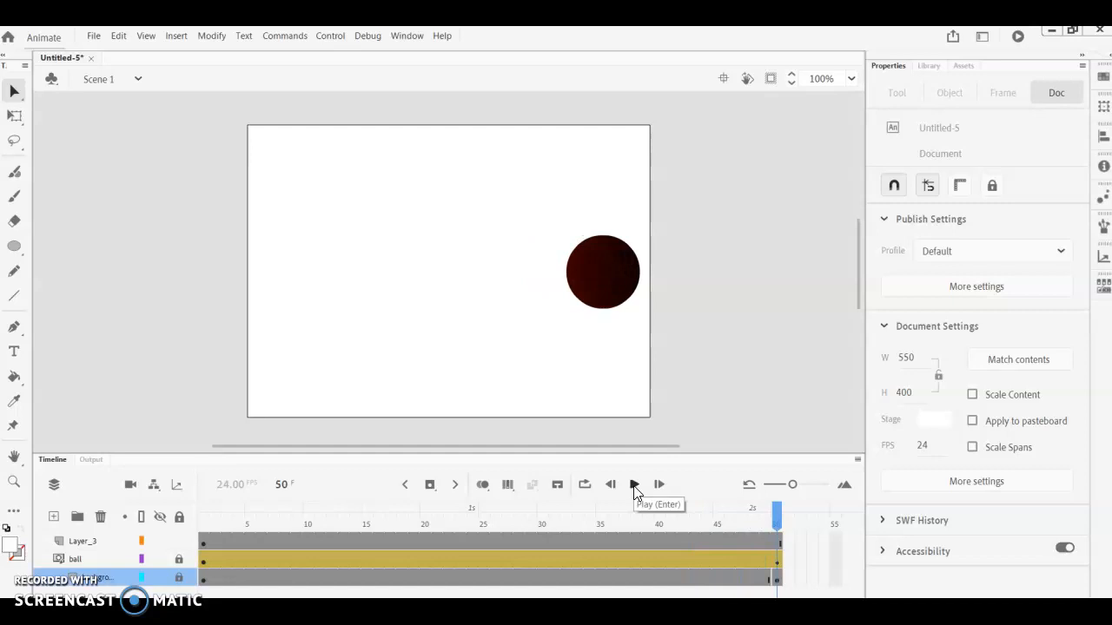
left_click(91, 58)
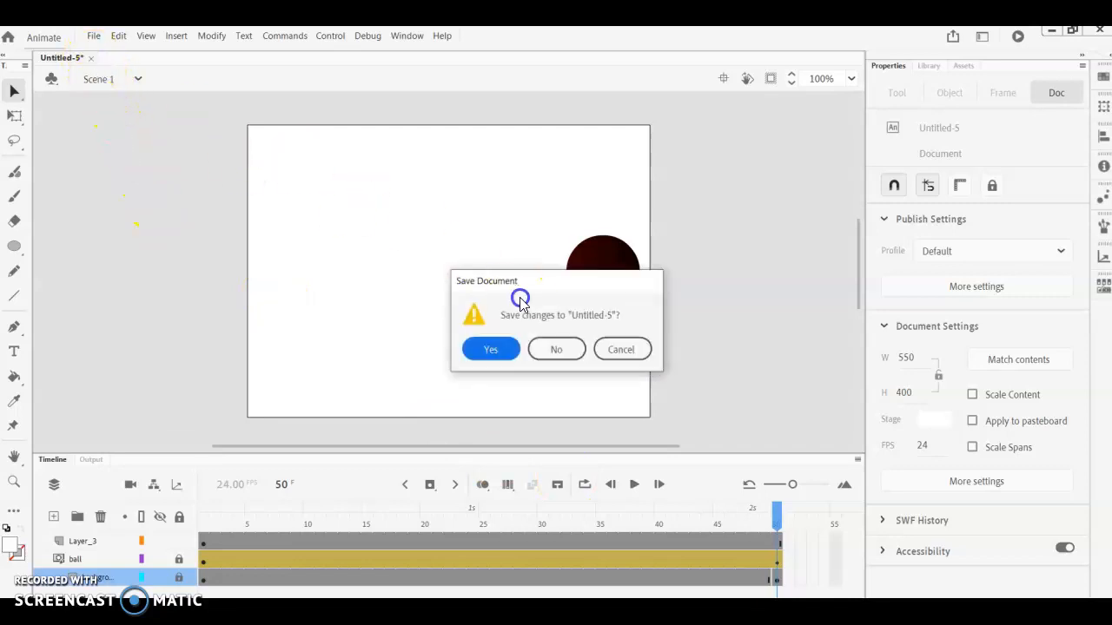
left_click(543, 350)
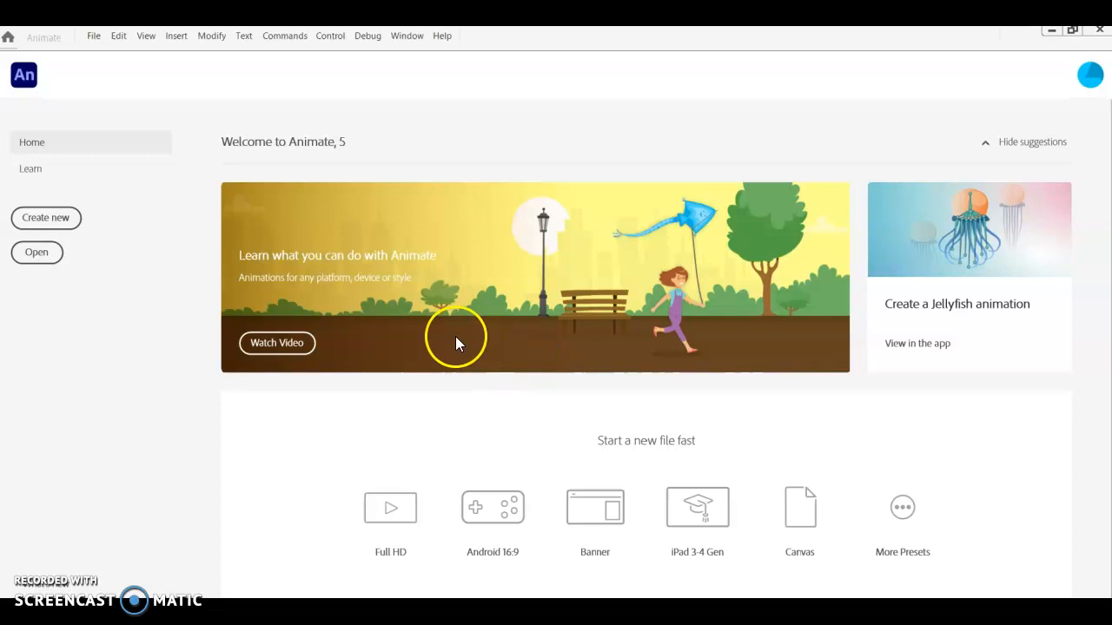
Create a new ActionScript 3.0 document 600 pixels wide and 400 pixels high
left_click(74, 220)
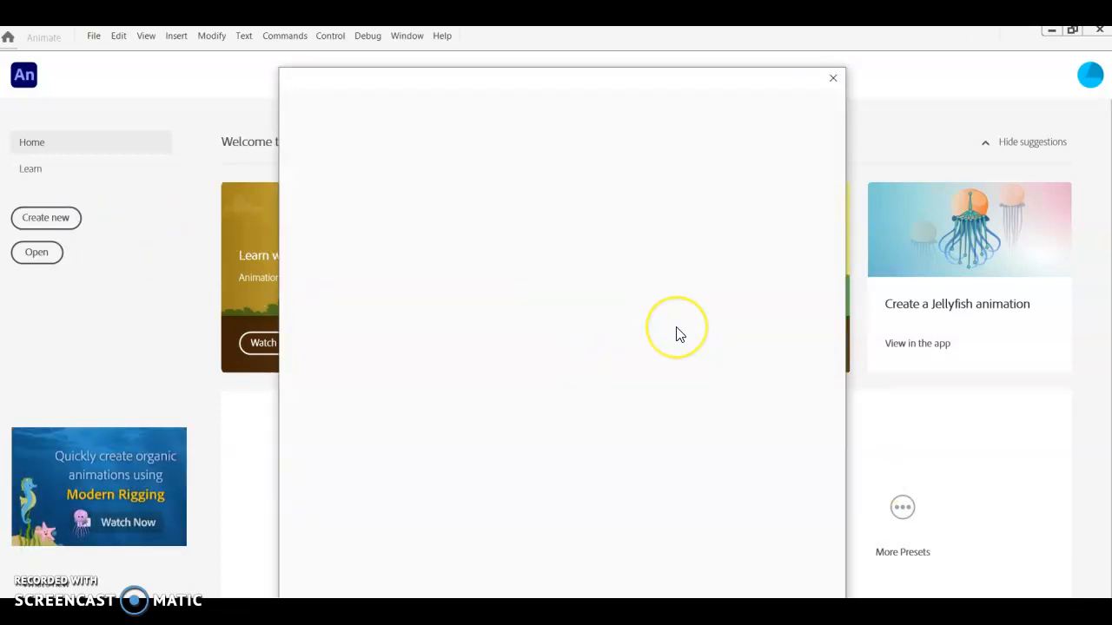
left_click_drag(704, 243, 653, 244)
type("300")
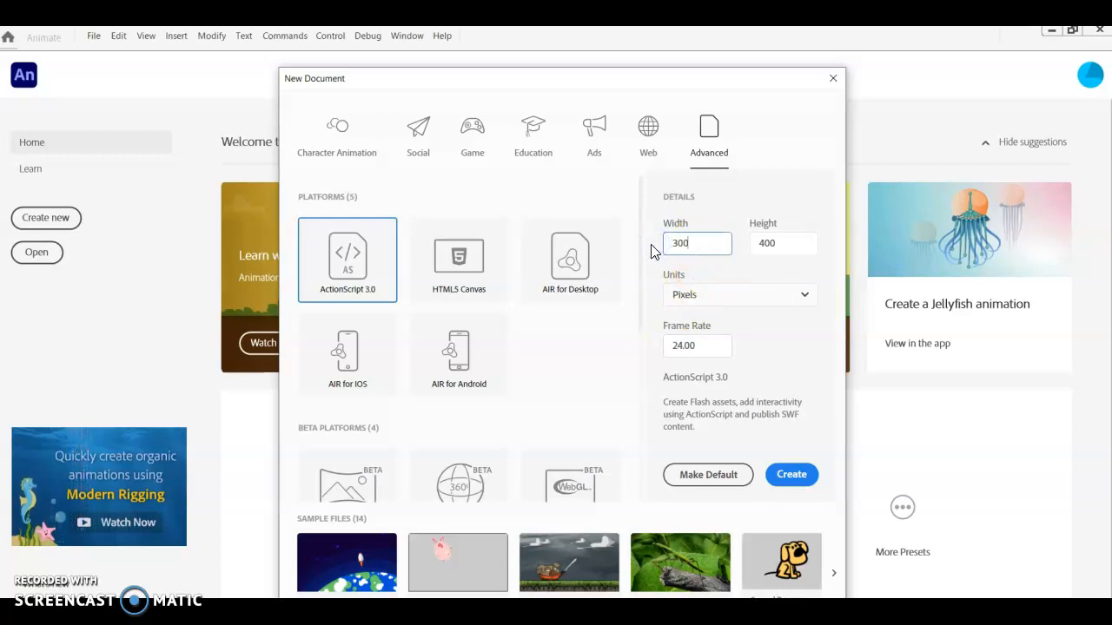
key("BackSpace")
key("BackSpace")
key("BackSpace")
type("600")
left_click(791, 242)
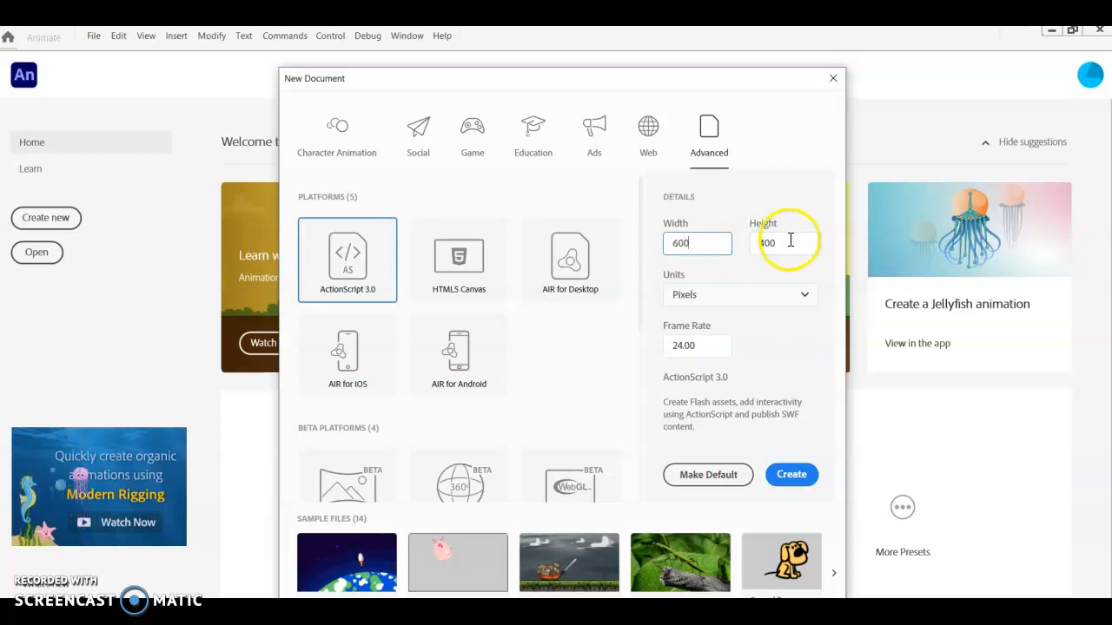
left_click(371, 278)
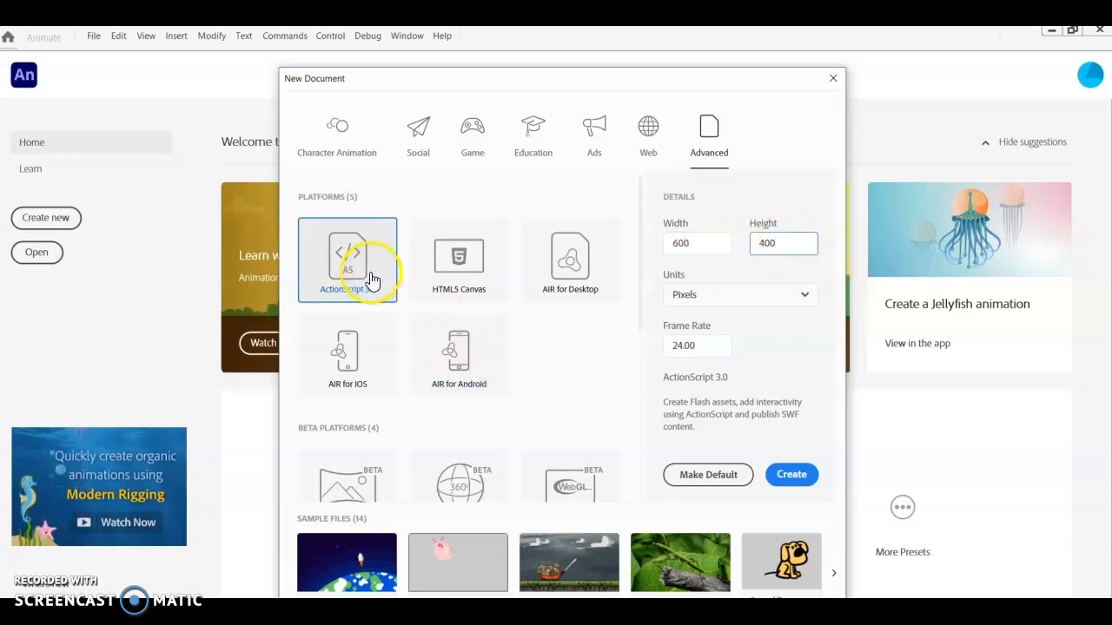
left_click(788, 478)
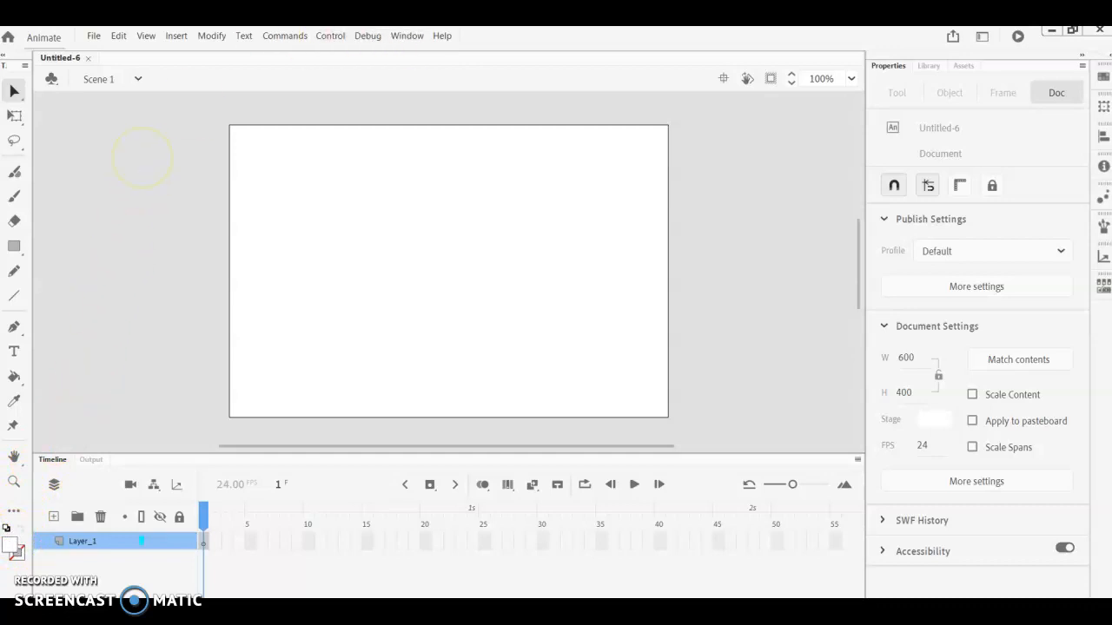
Cover the whole stage with a rectangle filled with a red-to-black linear gradient and no stroke
left_click(409, 38)
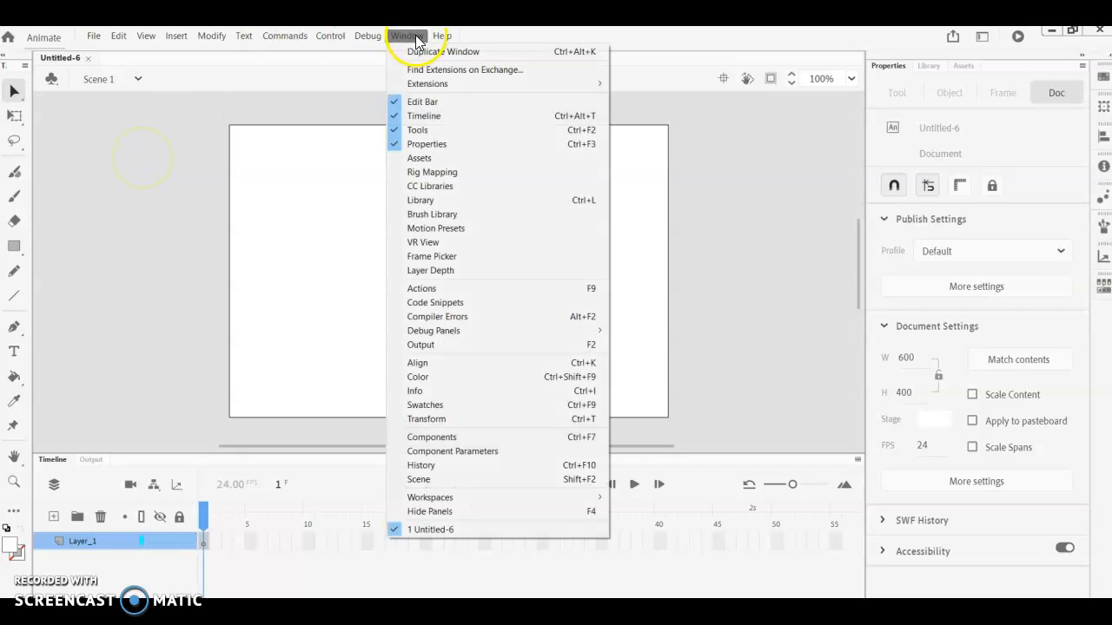
left_click(465, 376)
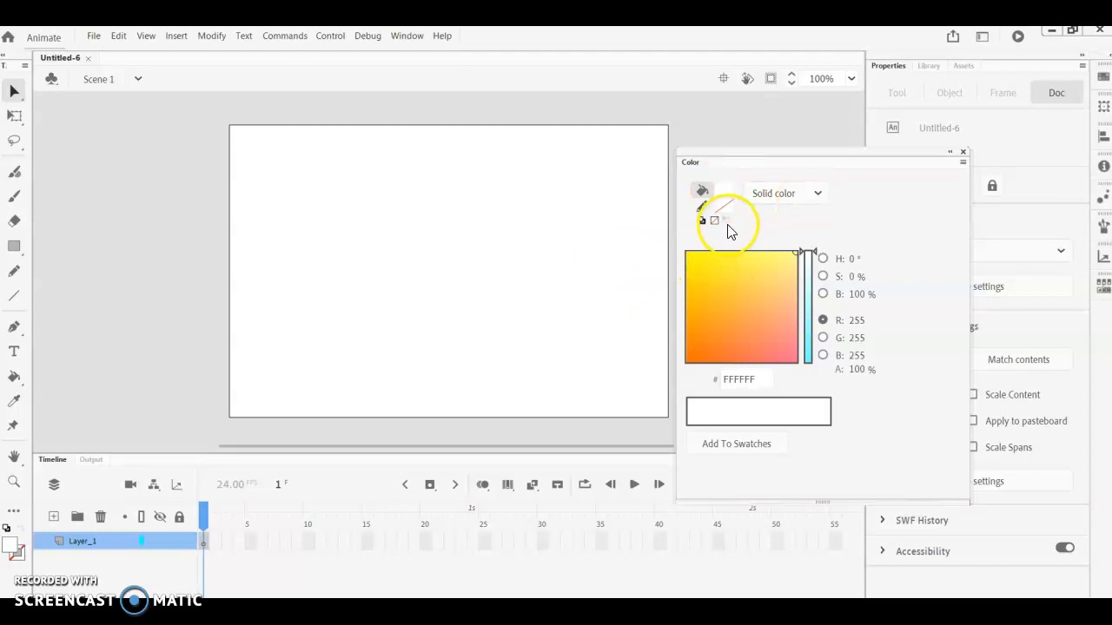
left_click(726, 191)
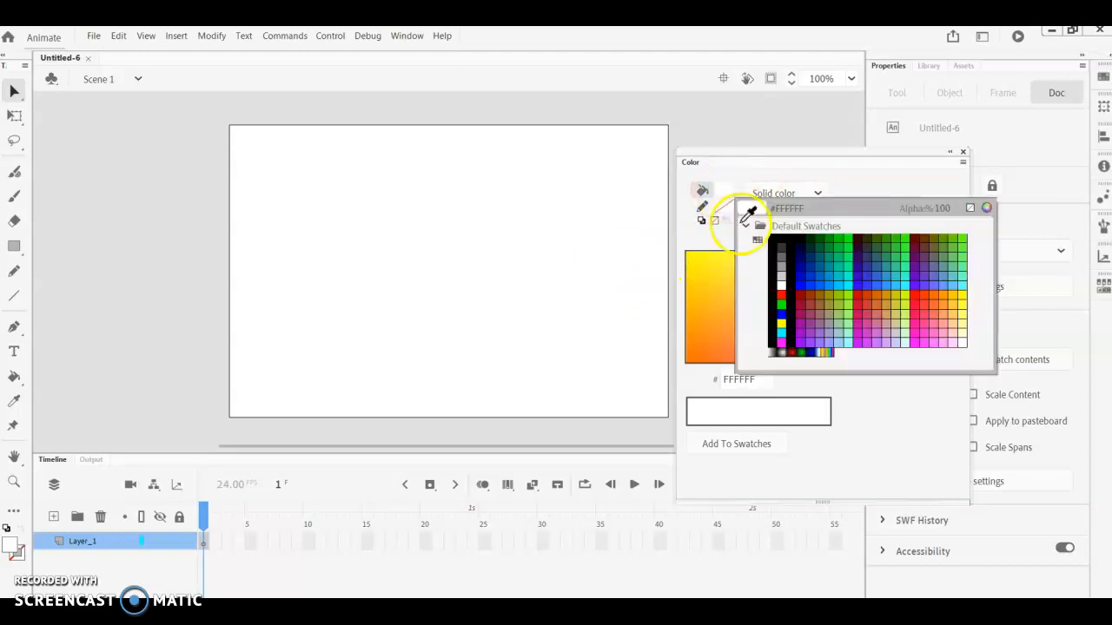
left_click(797, 351)
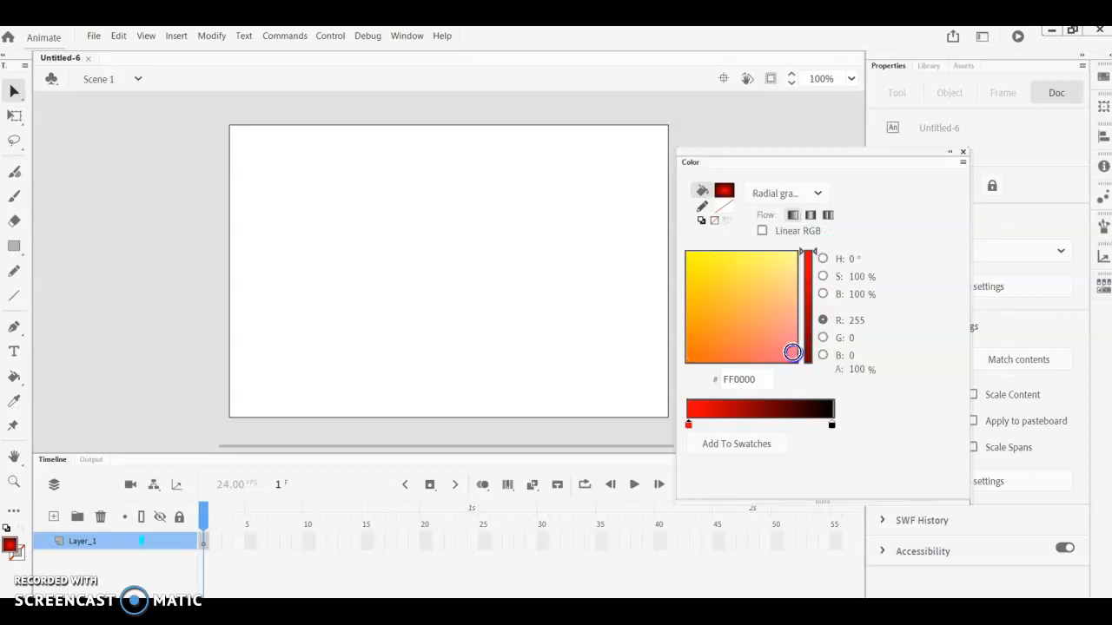
left_click(822, 193)
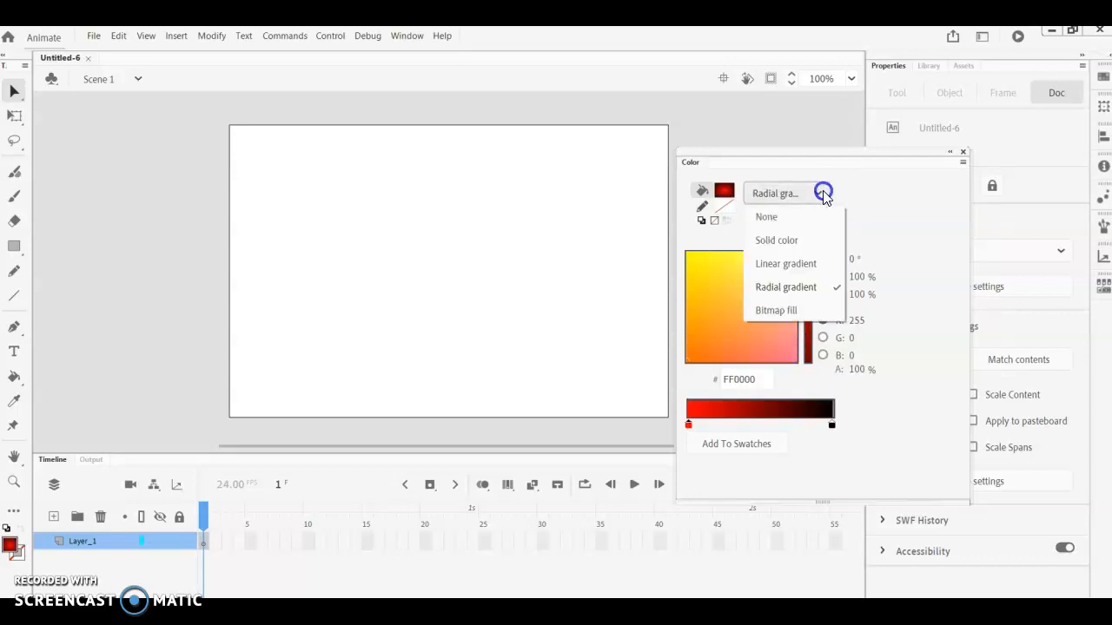
left_click(792, 263)
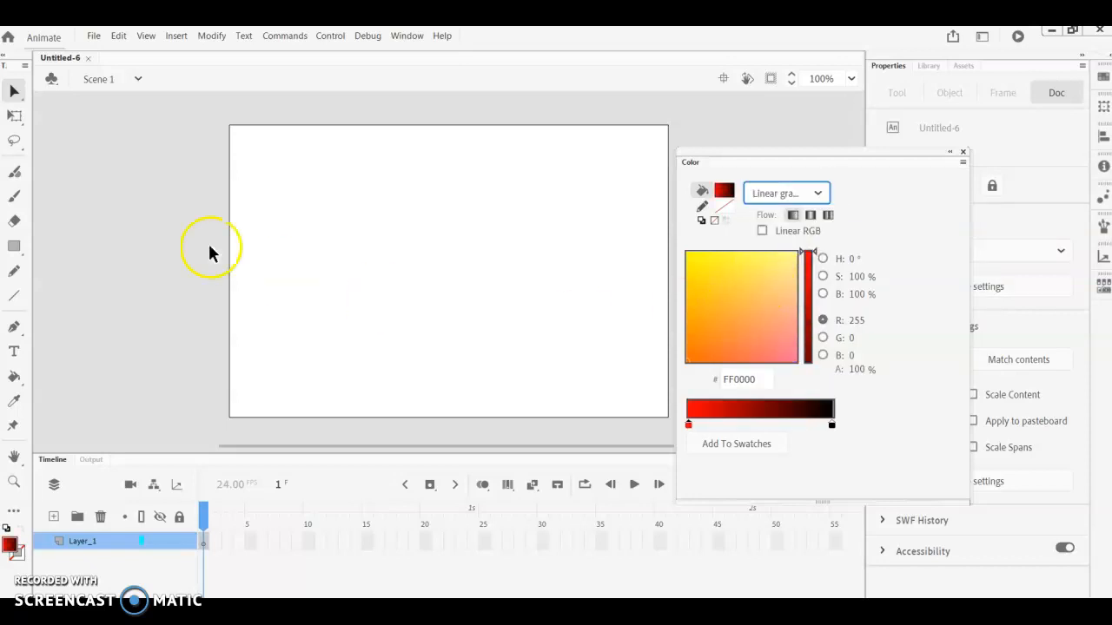
left_click(16, 246)
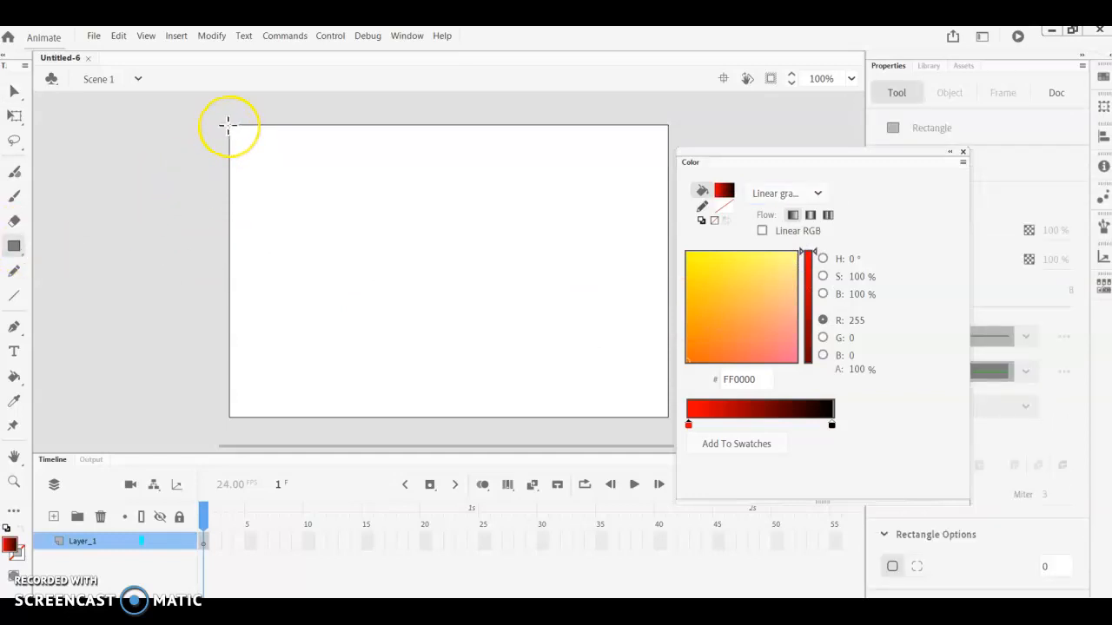
mouse_move(227, 124)
left_mouse_down()
mouse_move(539, 310)
mouse_move(671, 421)
left_mouse_up()
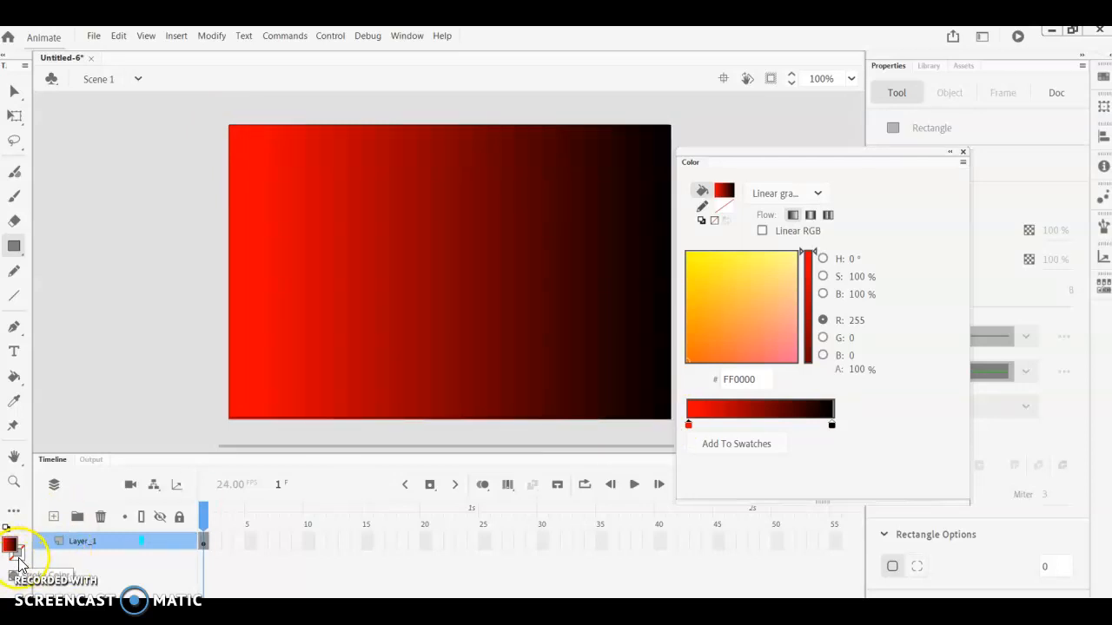
Rename Layer_1 as background
double_click(76, 540)
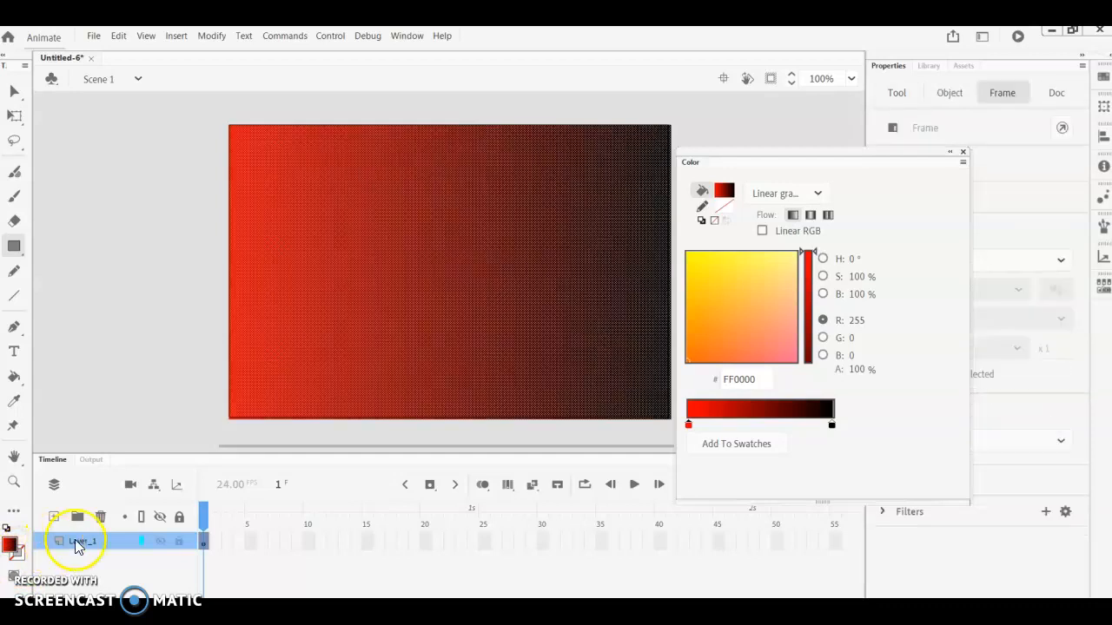
type("ba")
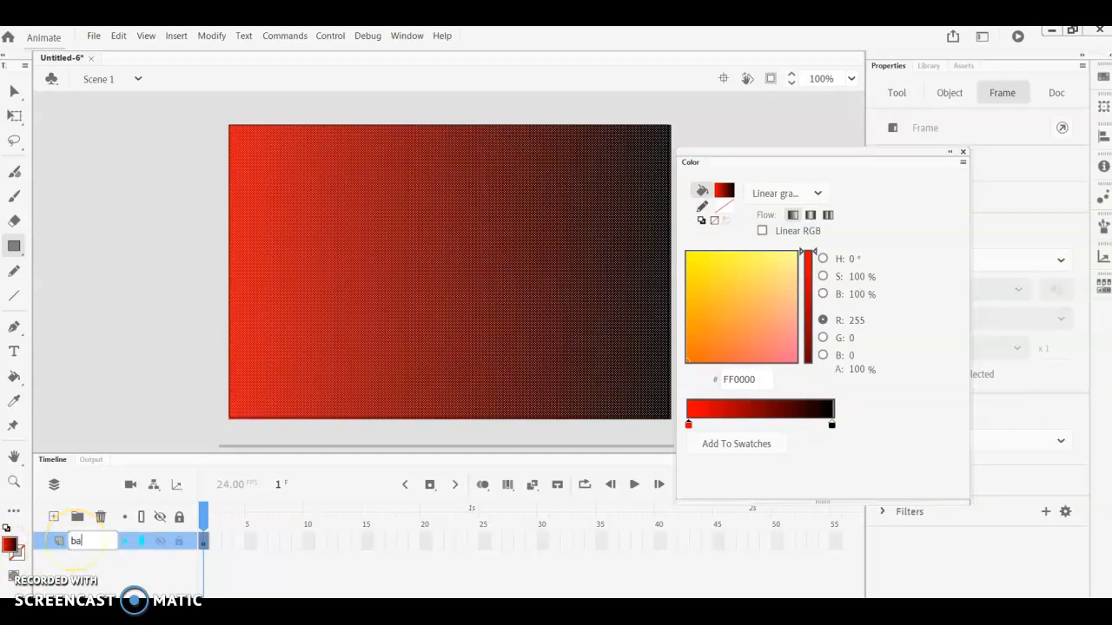
type("ckground")
key("Return")
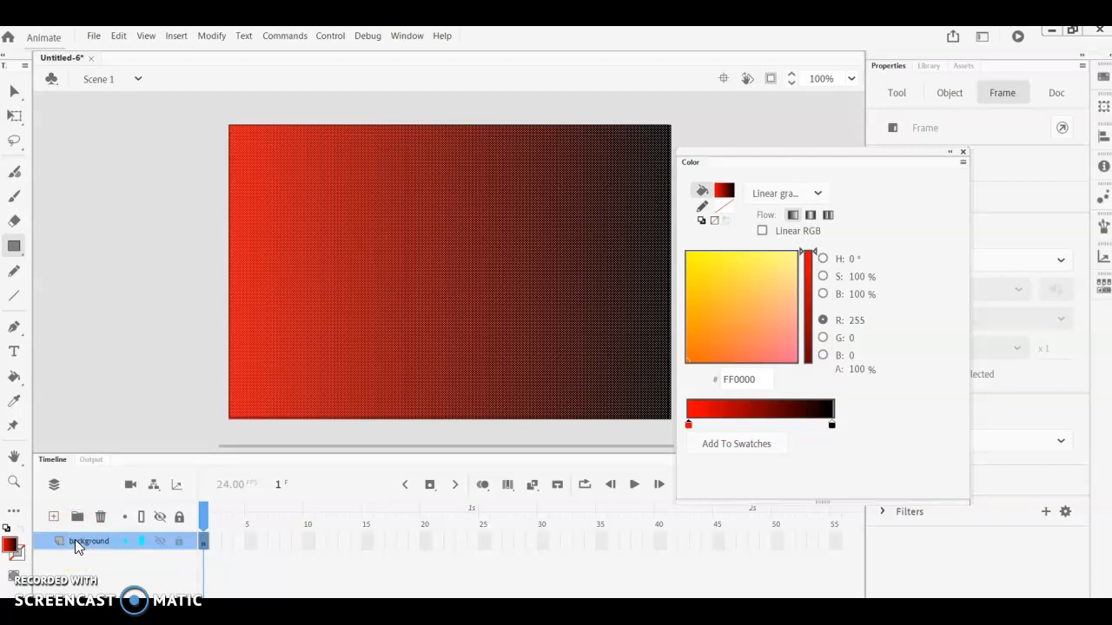
Lock the background layer and insert a keyframe on it at frame 50
left_click(104, 413)
left_click(182, 547)
left_click(182, 547)
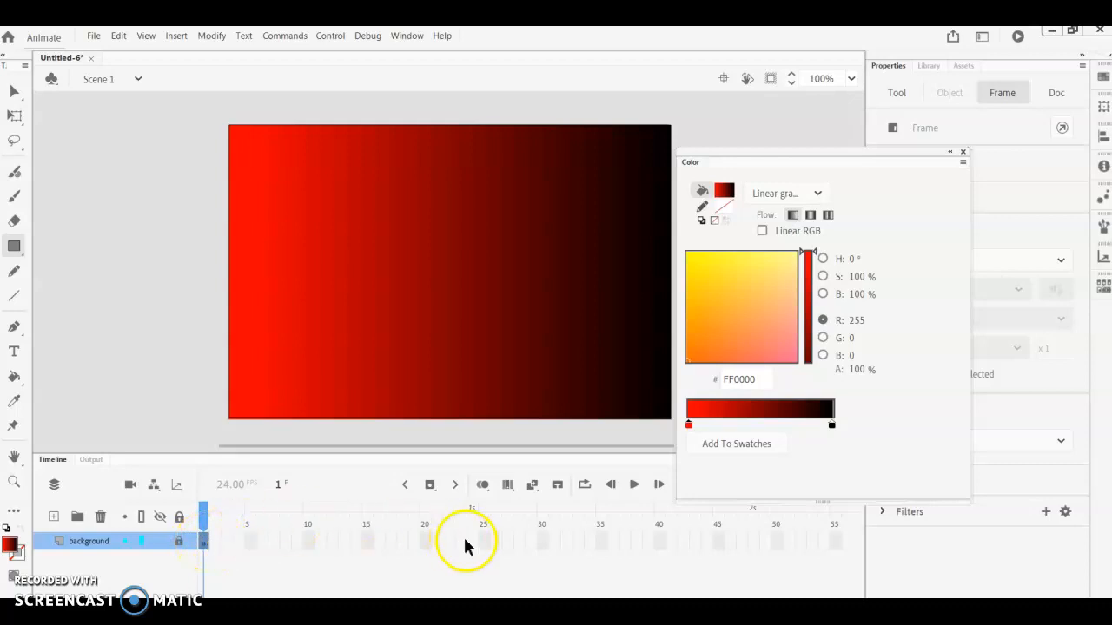
right_click(775, 539)
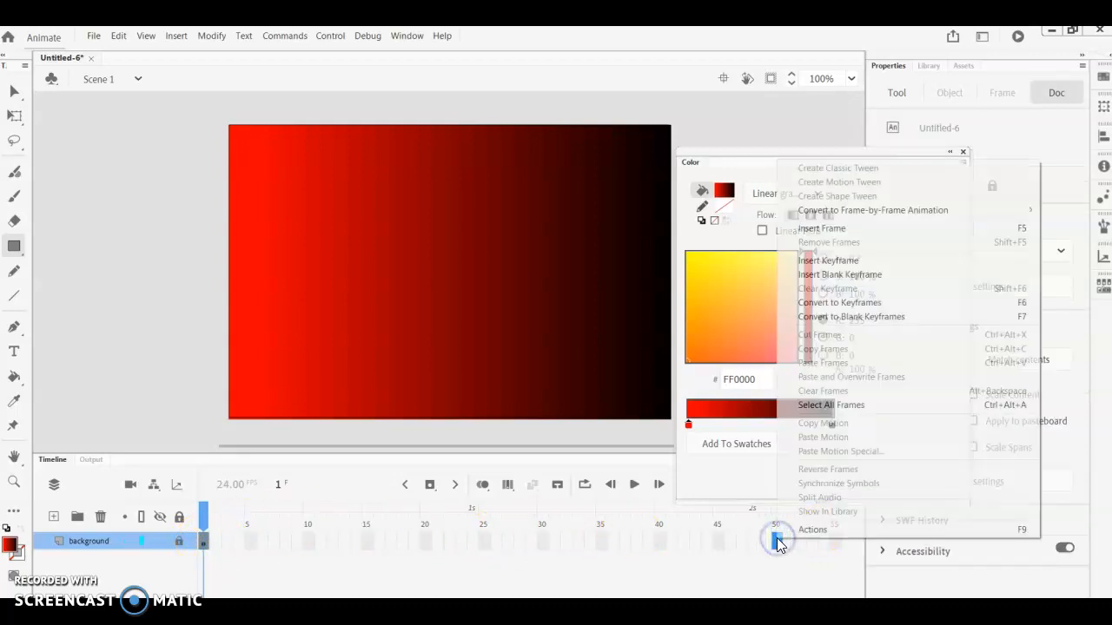
left_click(845, 263)
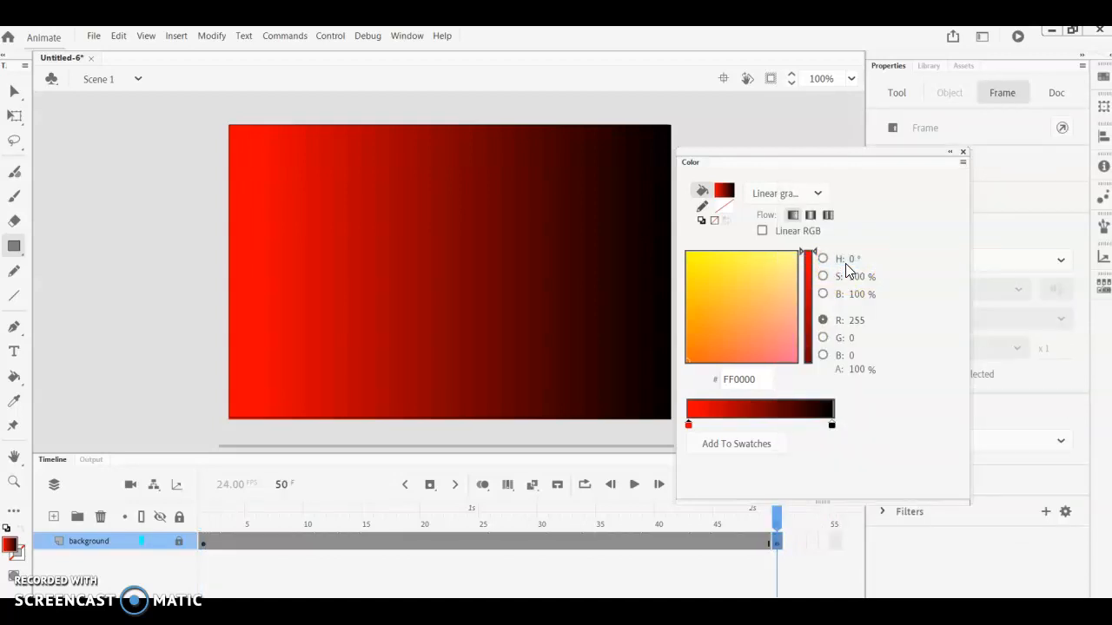
Add a new layer above the background layer and name it ball
left_click(53, 517)
double_click(87, 541)
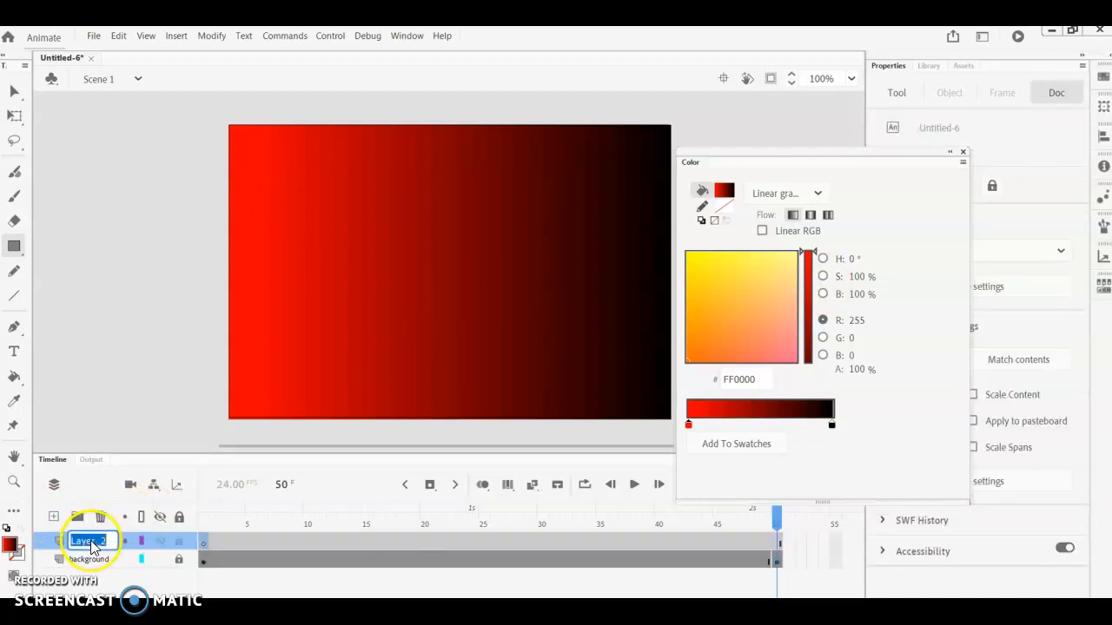
type("ball")
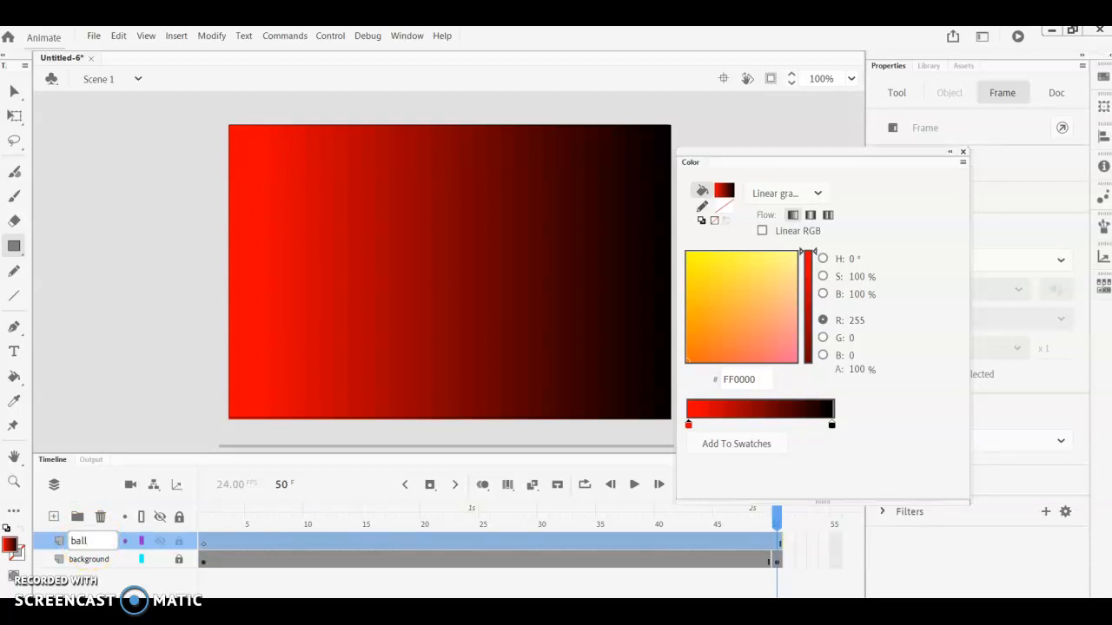
left_click(107, 541)
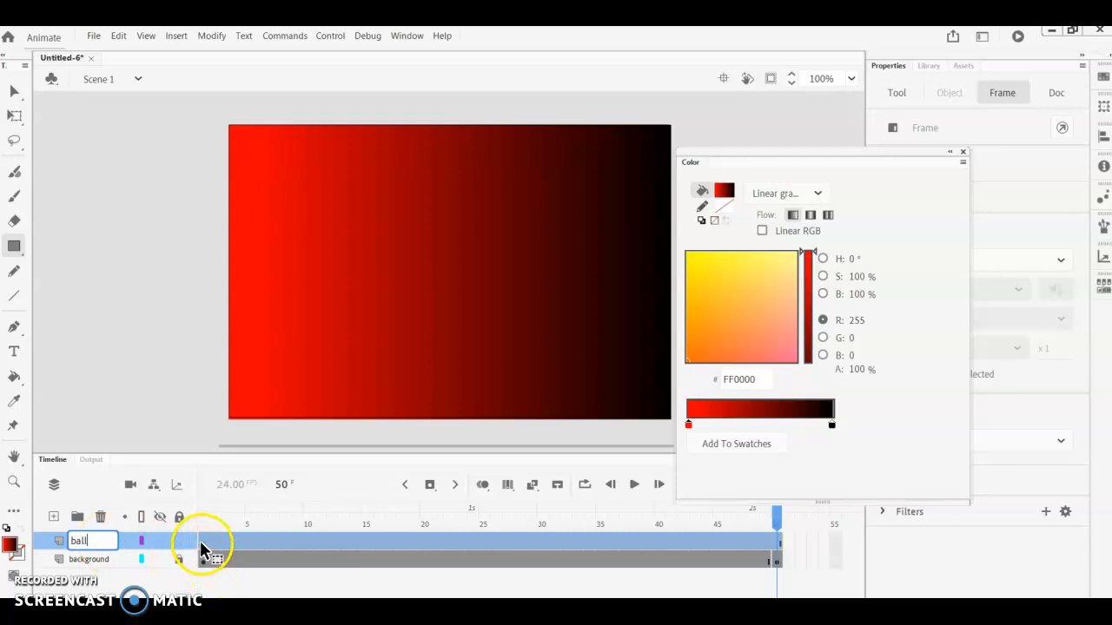
On frame 1 of the ball layer, draw a solid dark grey #333333 circle centred at about X 61, Y 217
left_click(201, 546)
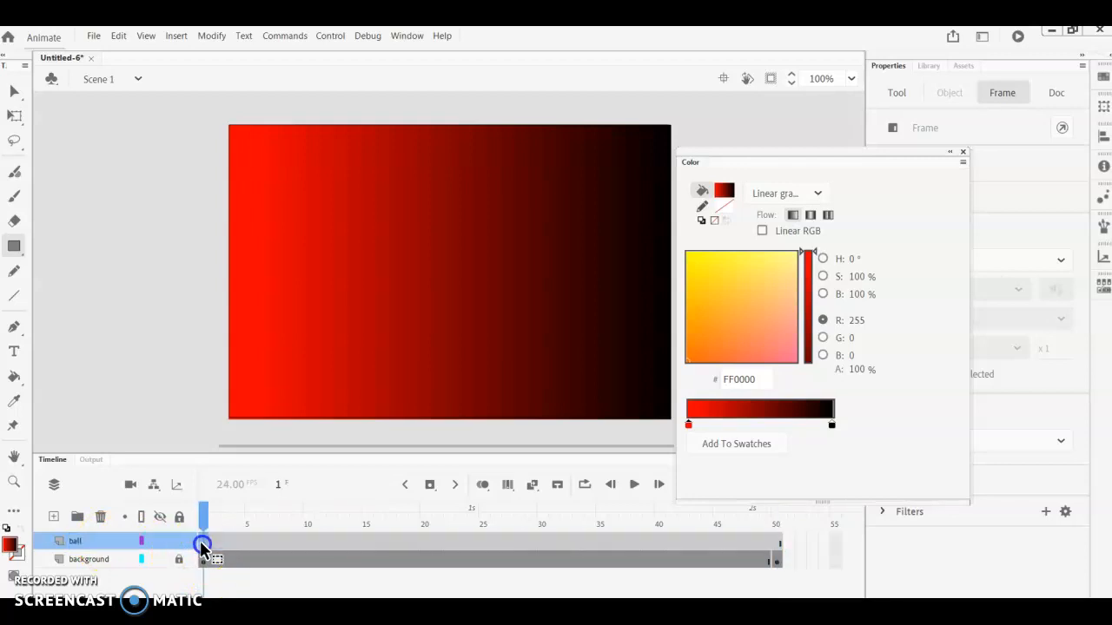
left_click(10, 543)
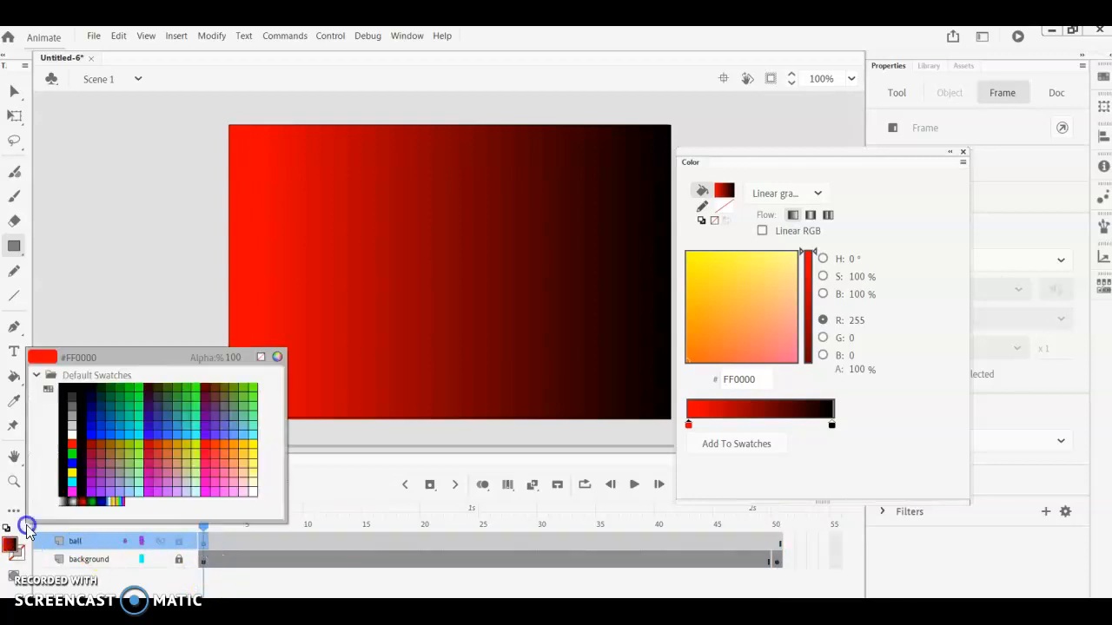
left_click(73, 390)
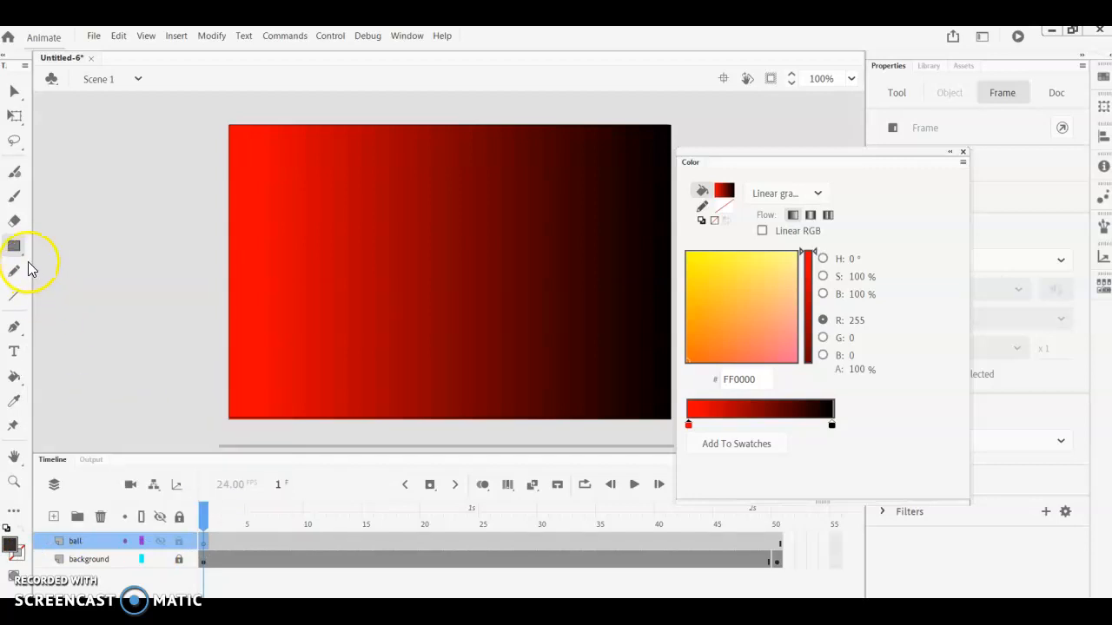
left_click(15, 246)
left_click(45, 288)
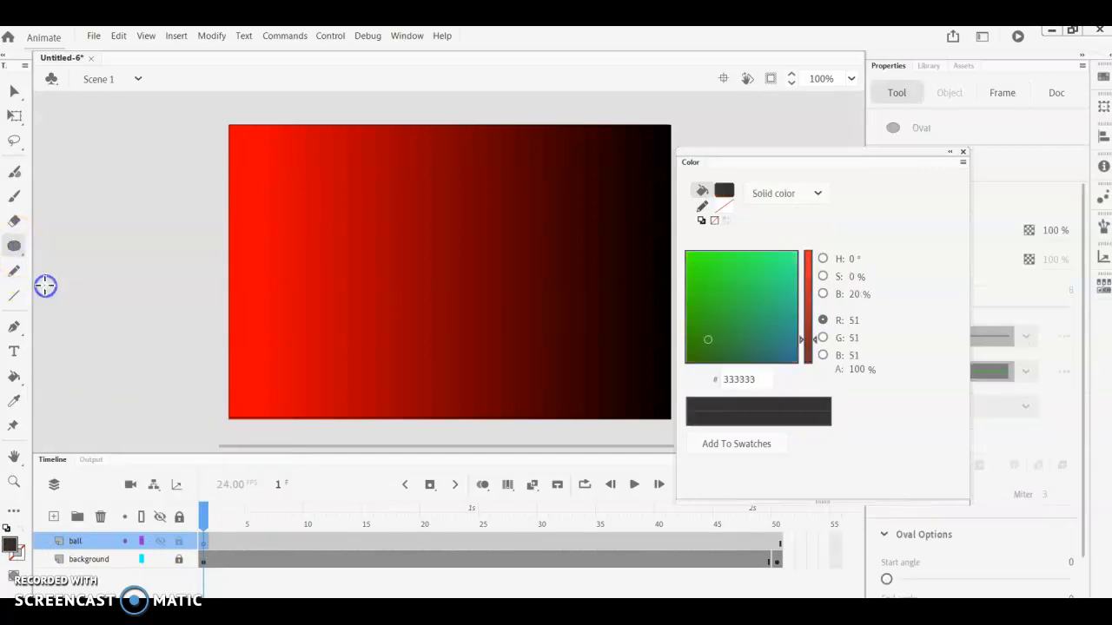
left_click_drag(245, 254, 297, 316)
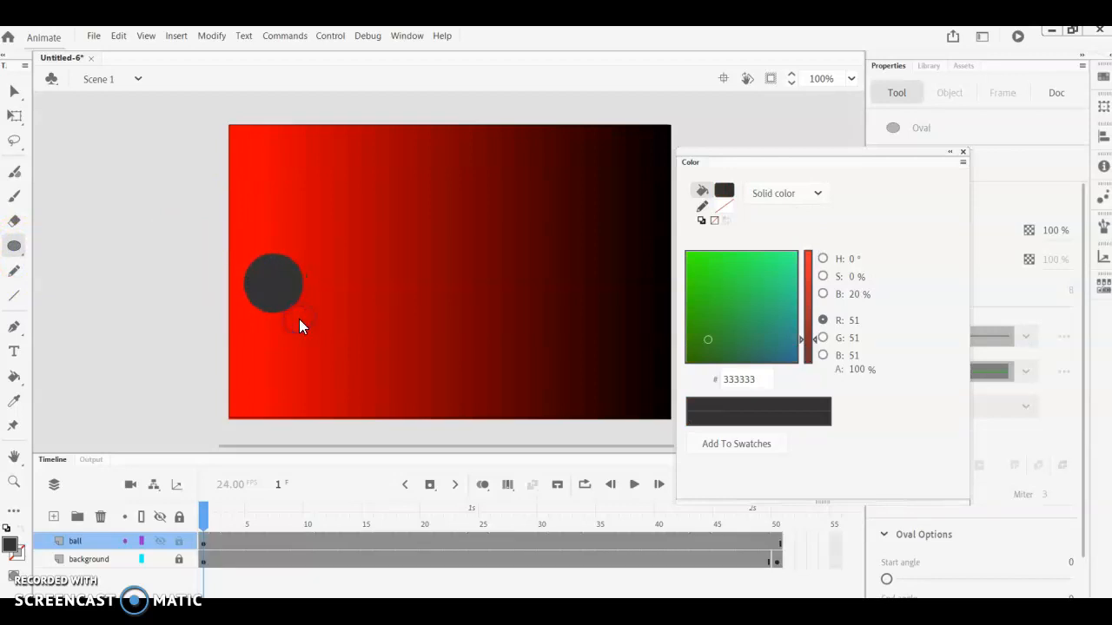
Convert the grey circle to a Graphic symbol with the default name Symbol 1
left_click(14, 91)
left_click(258, 276)
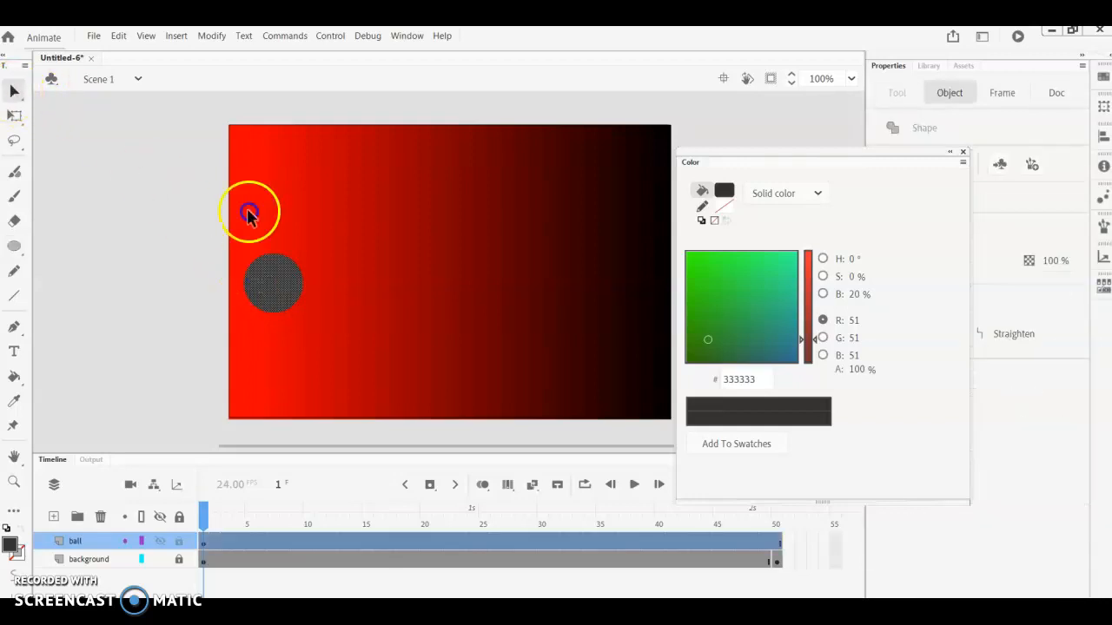
left_click(213, 38)
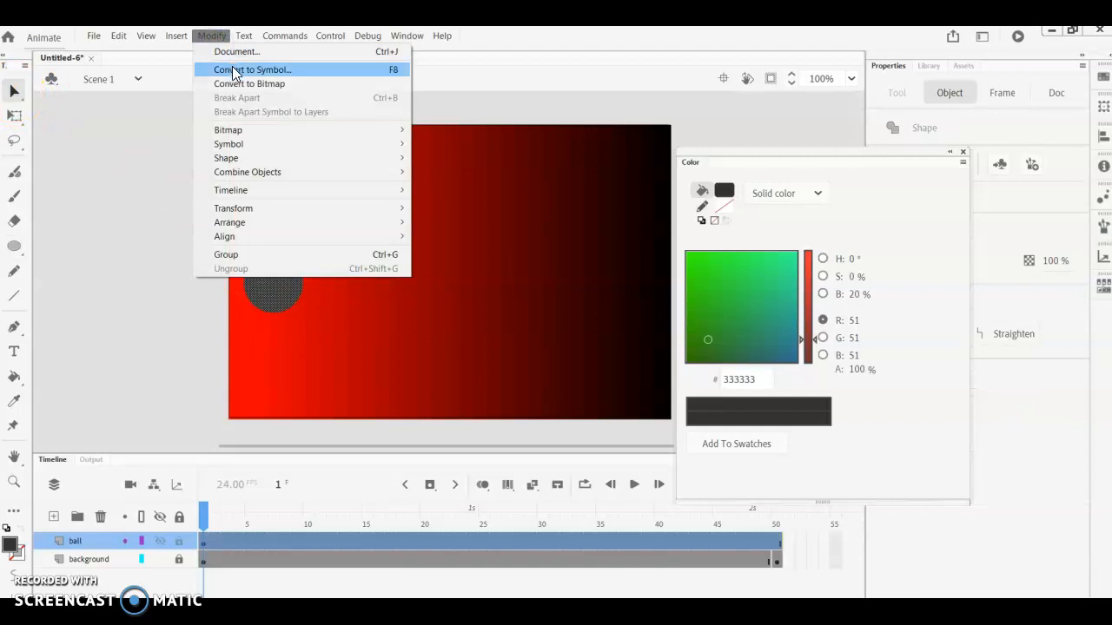
left_click(233, 69)
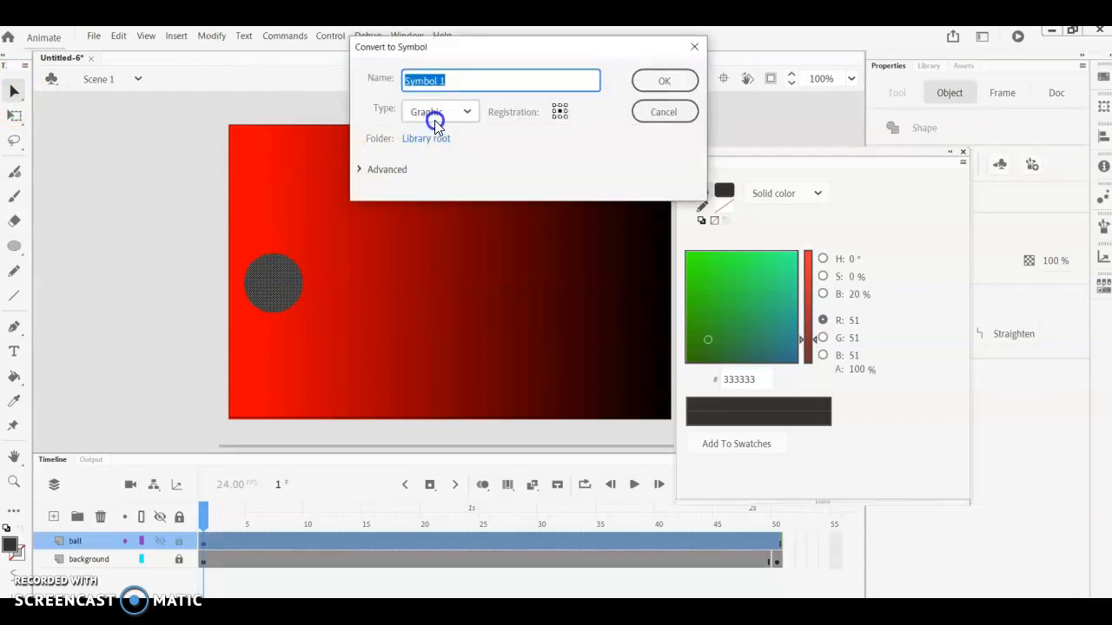
left_click(657, 82)
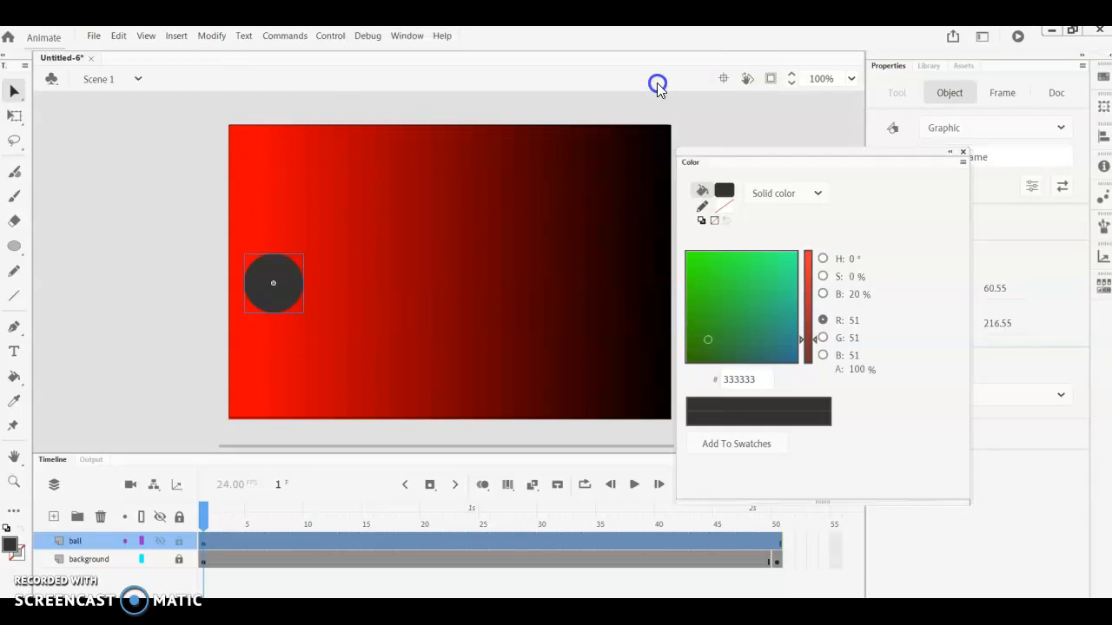
Create a motion tween on the ball layer that moves the ball horizontally to X 539.5 at frame 50, and preview it from frame 1
right_click(199, 541)
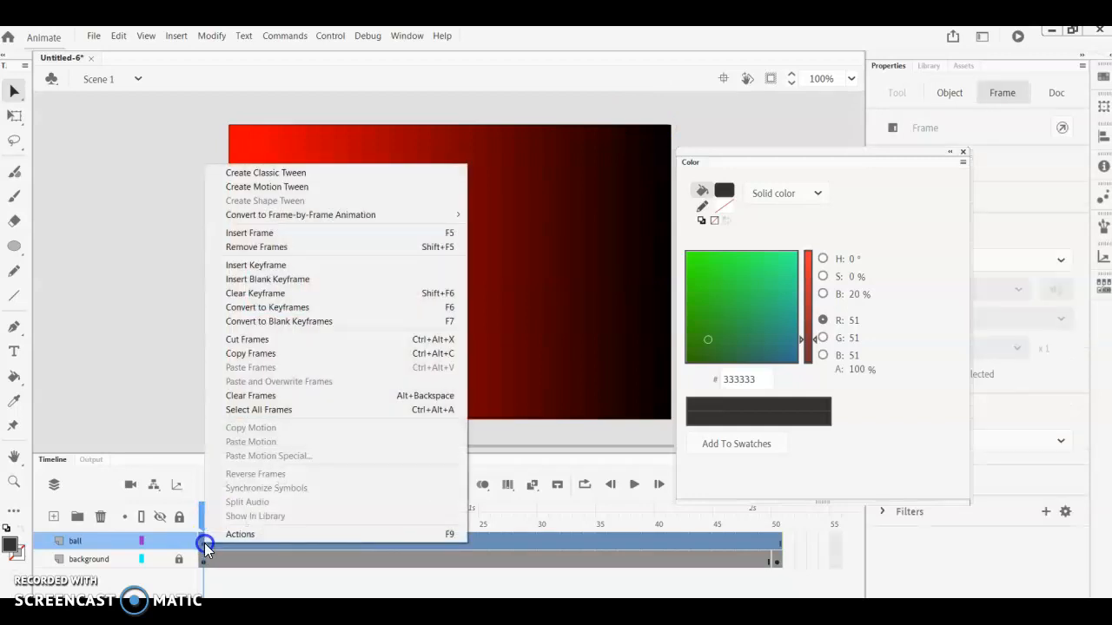
left_click(313, 189)
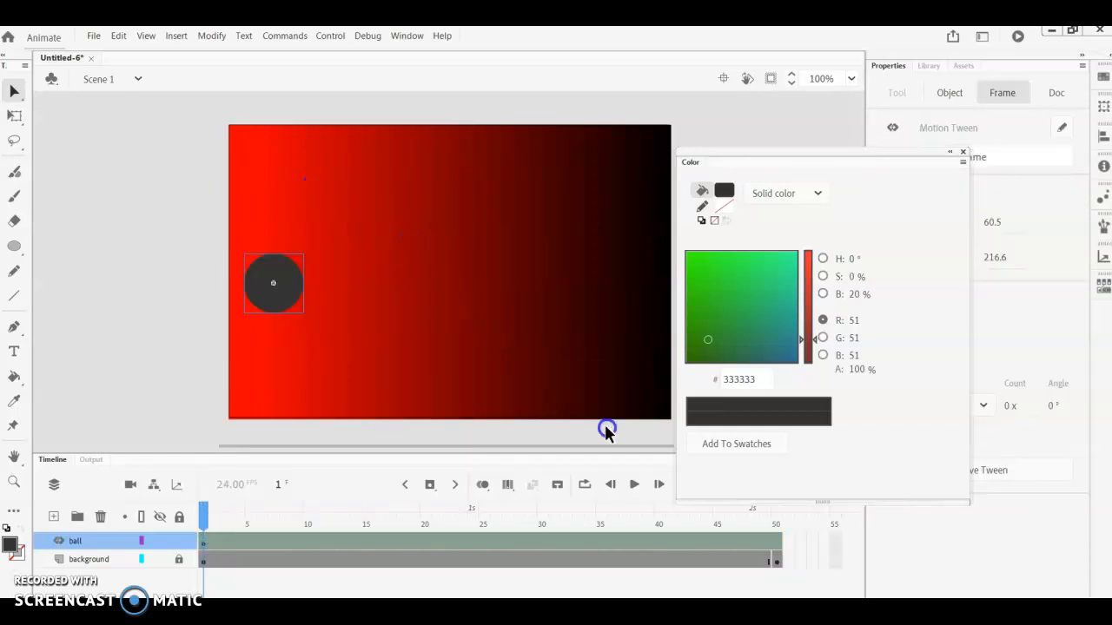
left_click(776, 538)
left_click(383, 318)
left_click_drag(289, 298, 638, 306)
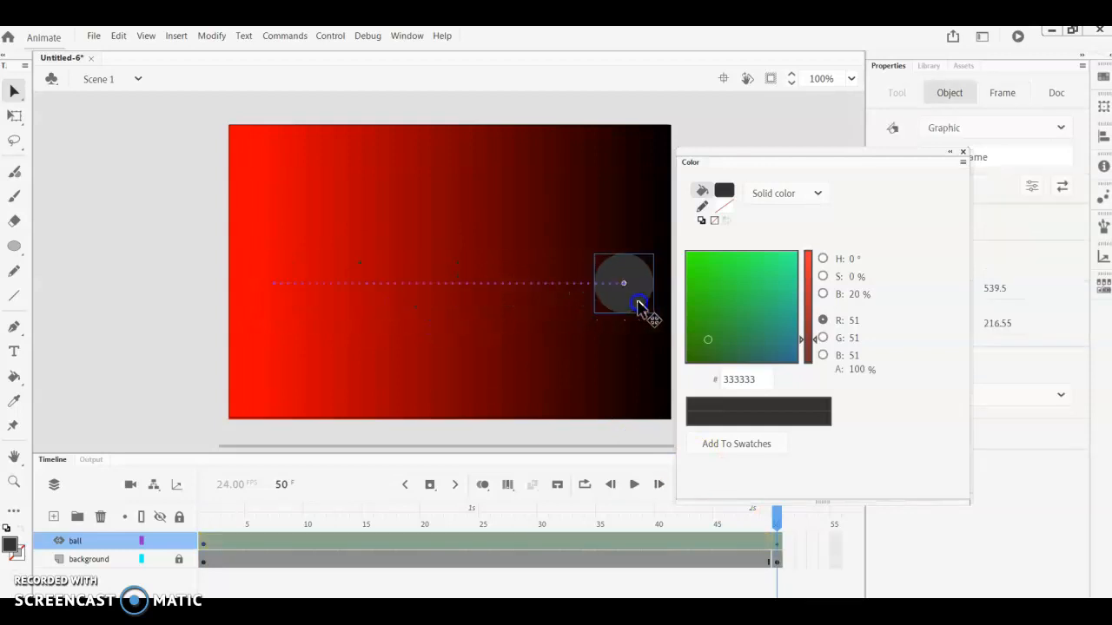
left_click(210, 519)
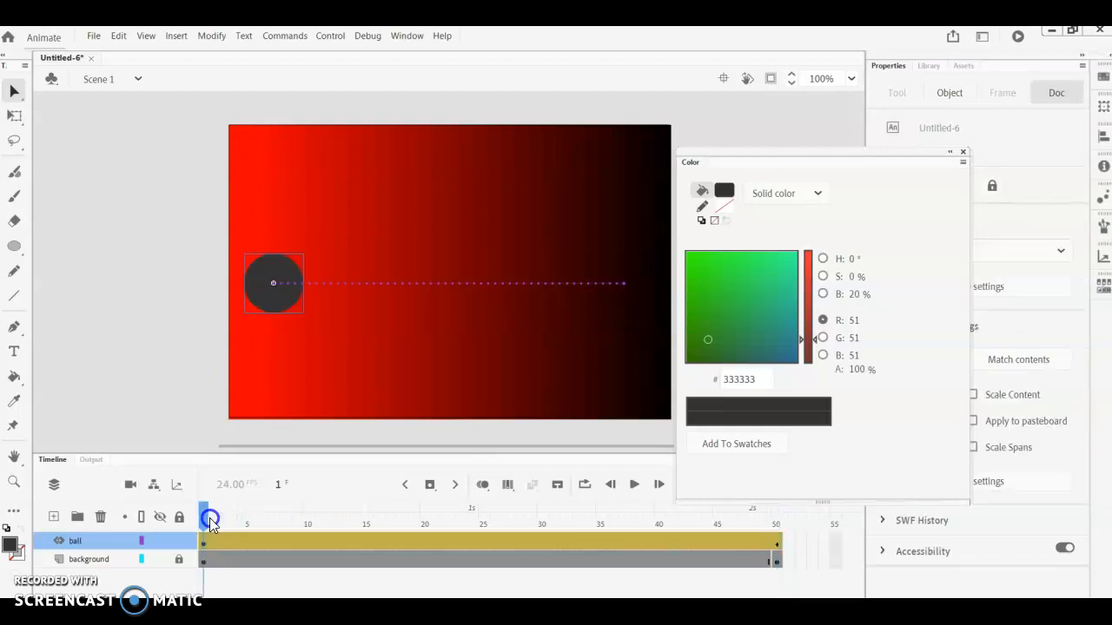
left_click(634, 487)
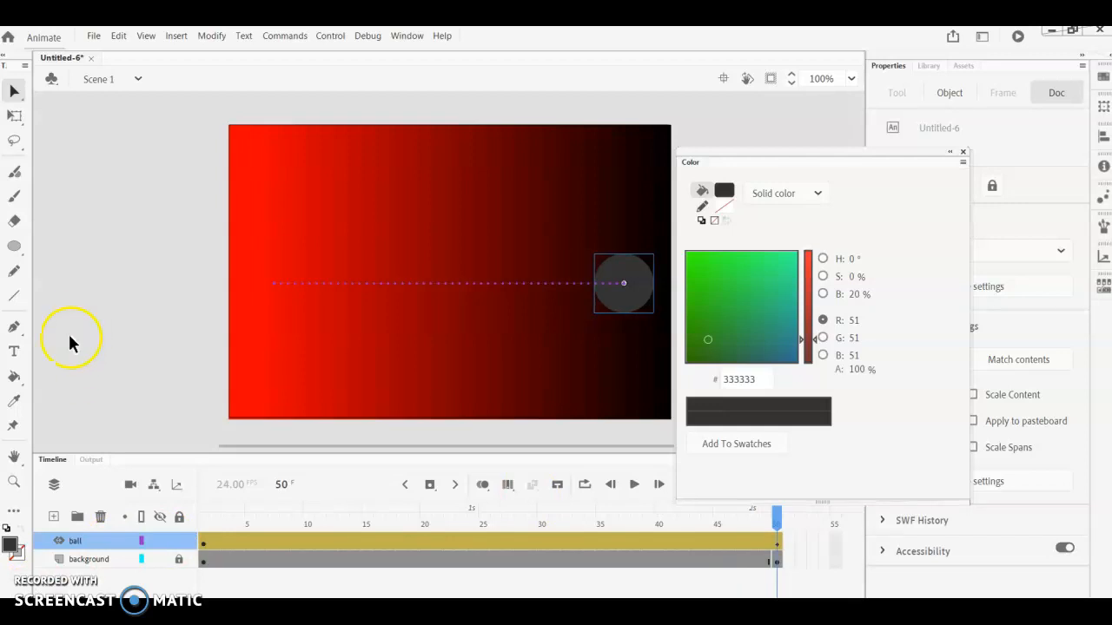
Turn the ball layer into a mask over the background layer and play the masked animation from frame 1
right_click(77, 542)
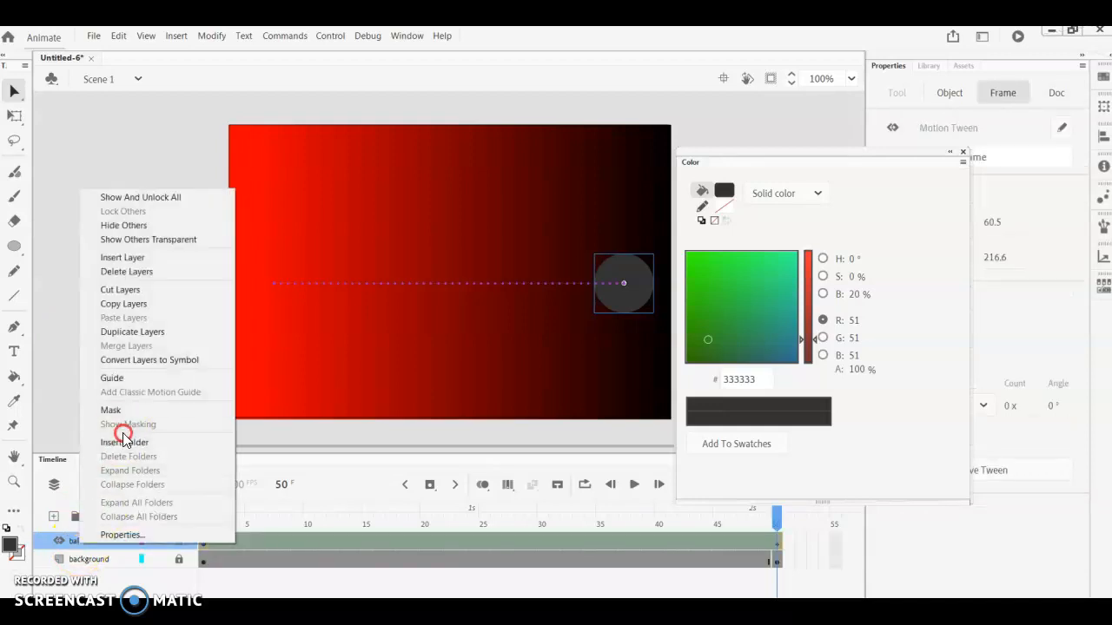
left_click(115, 410)
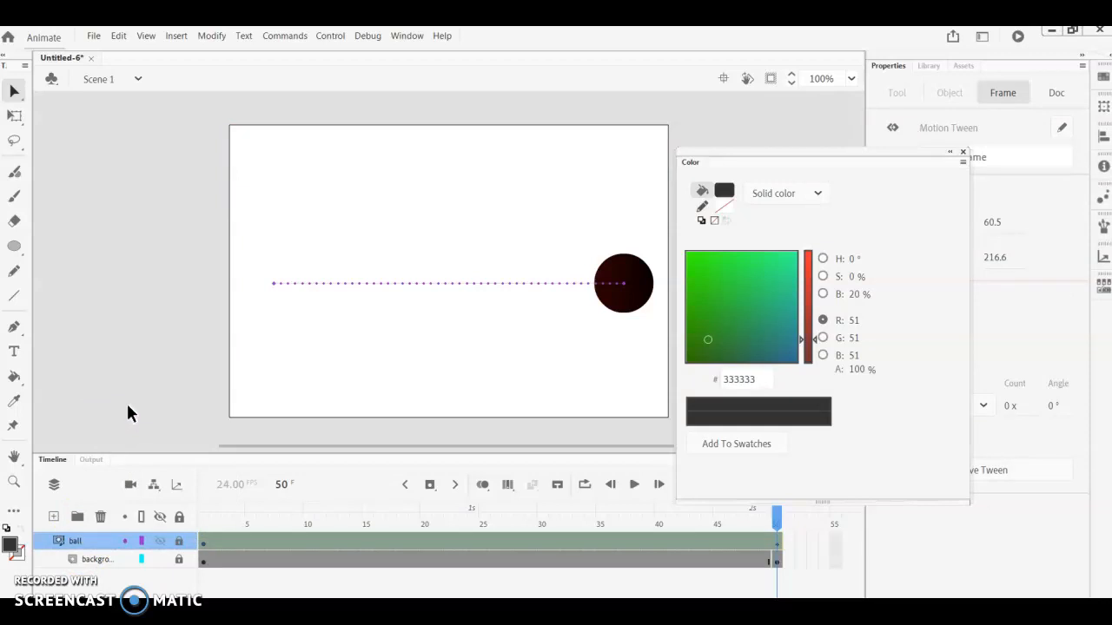
left_click(202, 514)
left_click(634, 484)
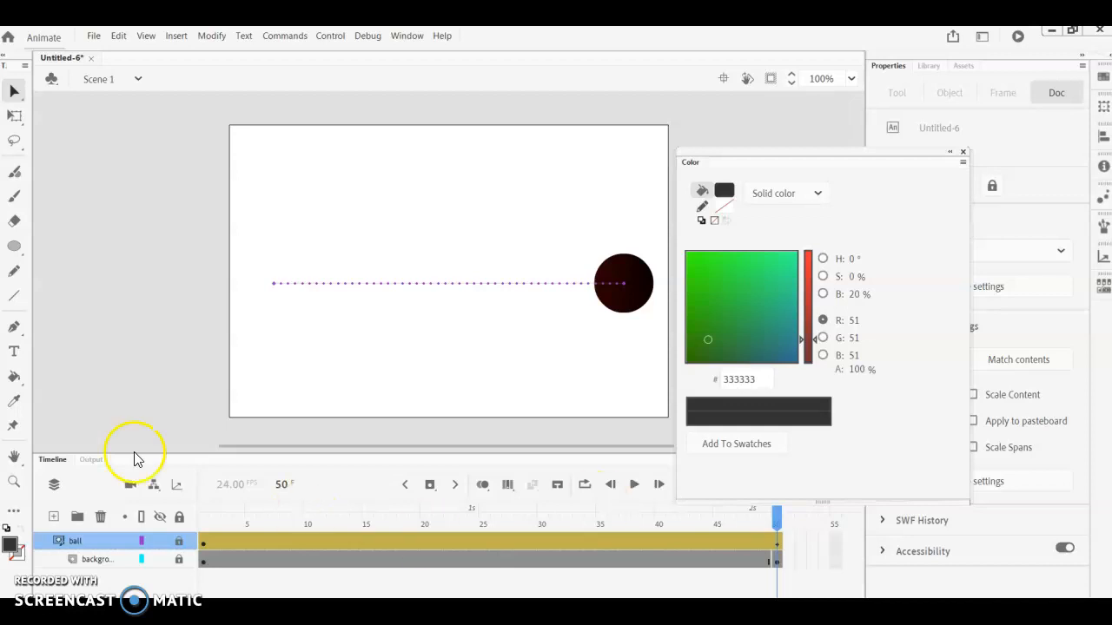
Add a new layer above the ball layer and name it text
left_click(57, 520)
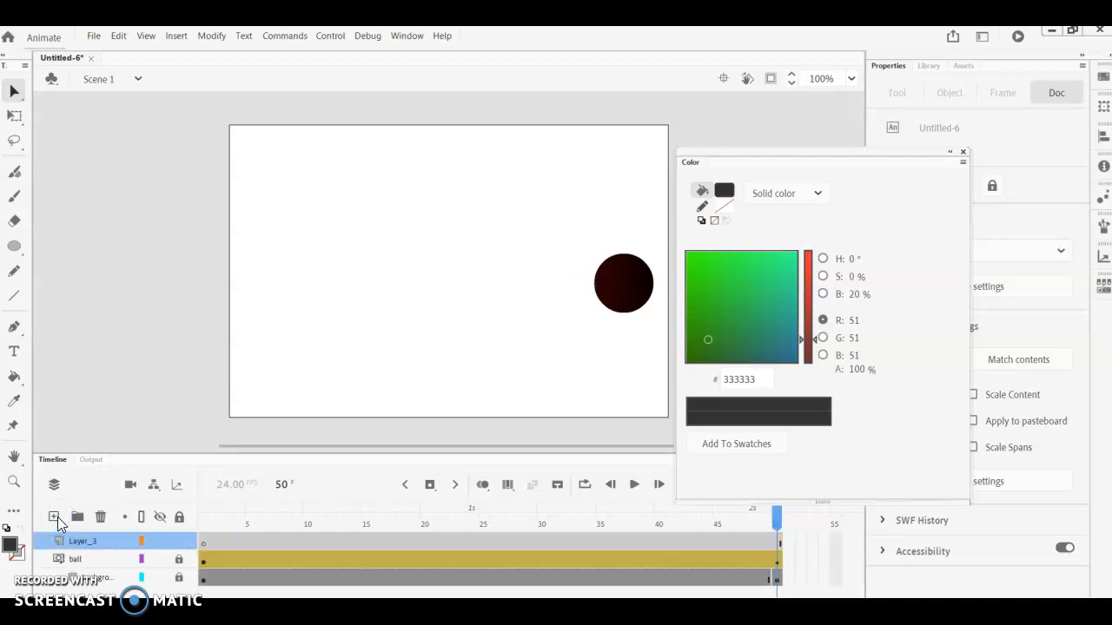
double_click(78, 542)
type("text")
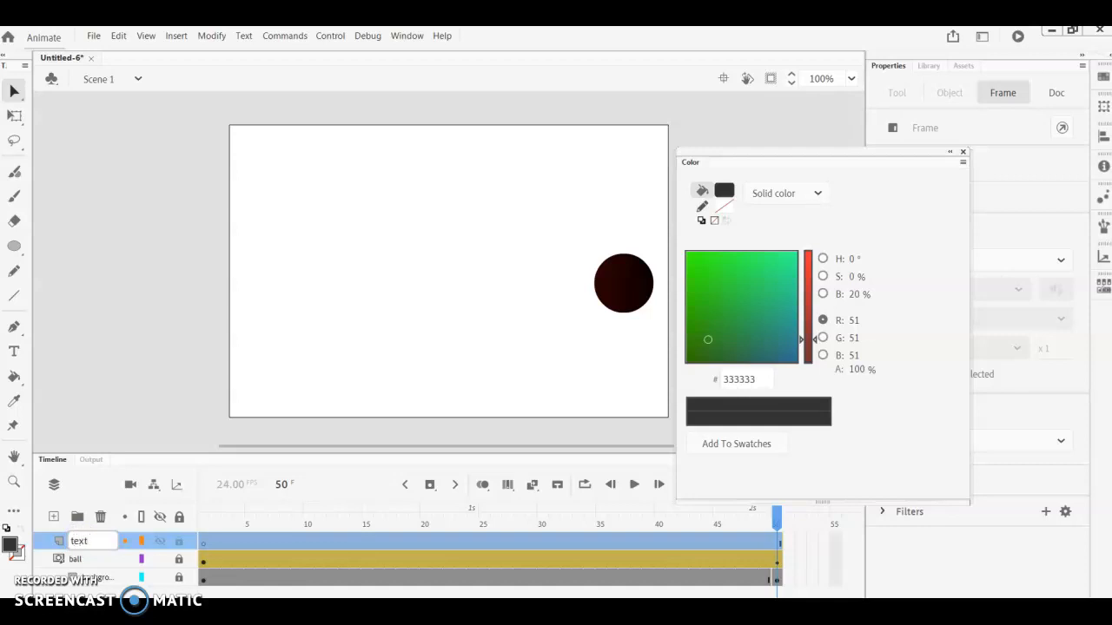
left_click(110, 418)
left_click(94, 545)
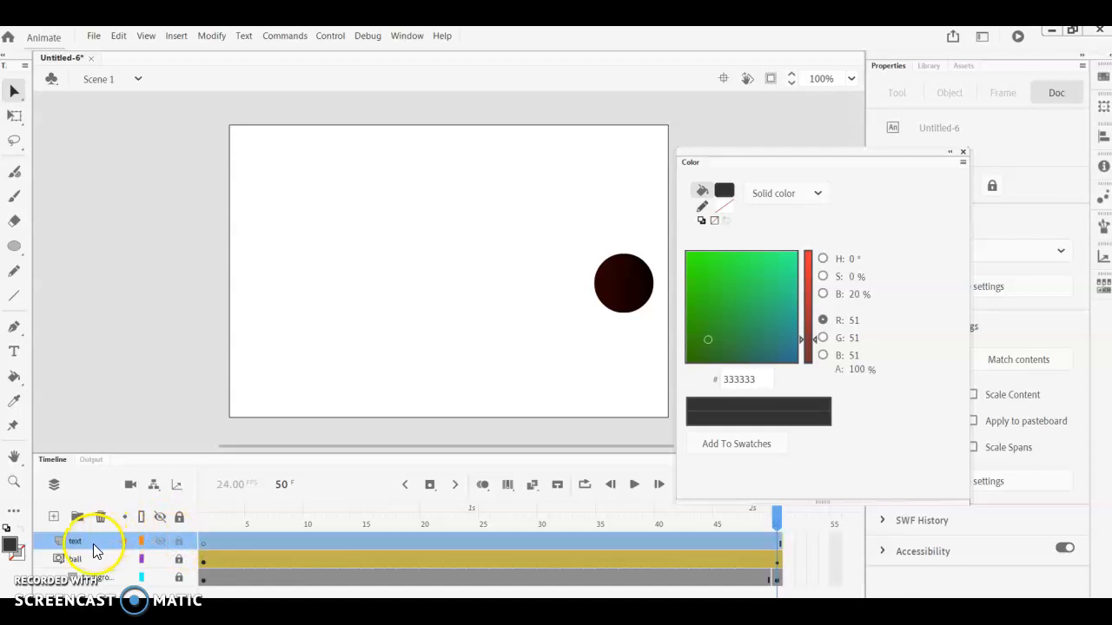
On frame 1 of the text layer, draw a static text box about 429 px wide and enter "Rockets Rock"
left_click(202, 510)
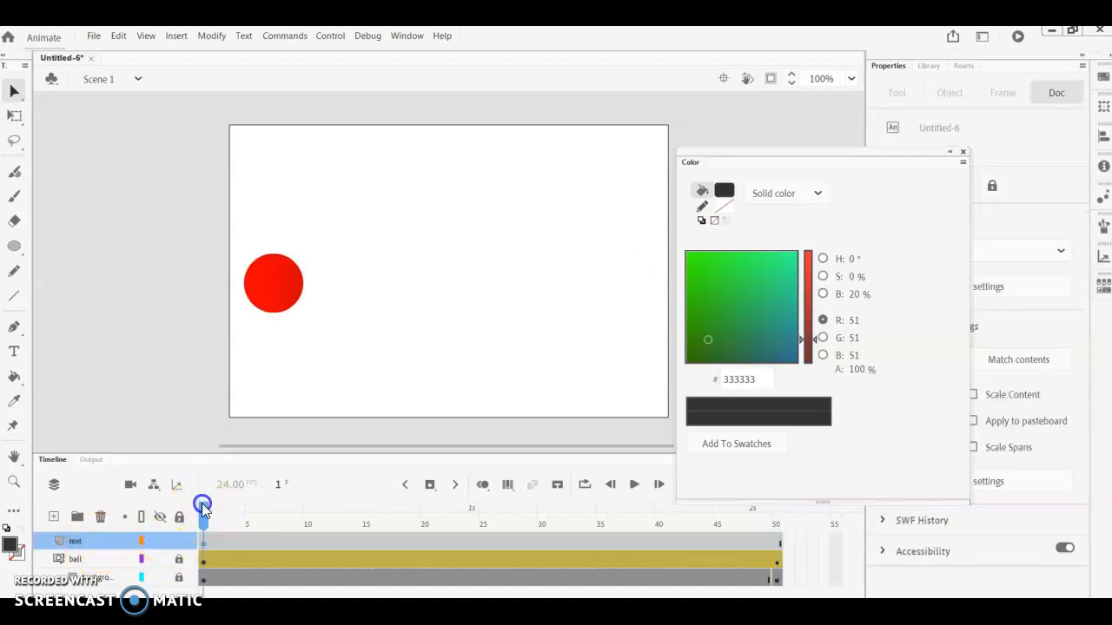
left_click(13, 351)
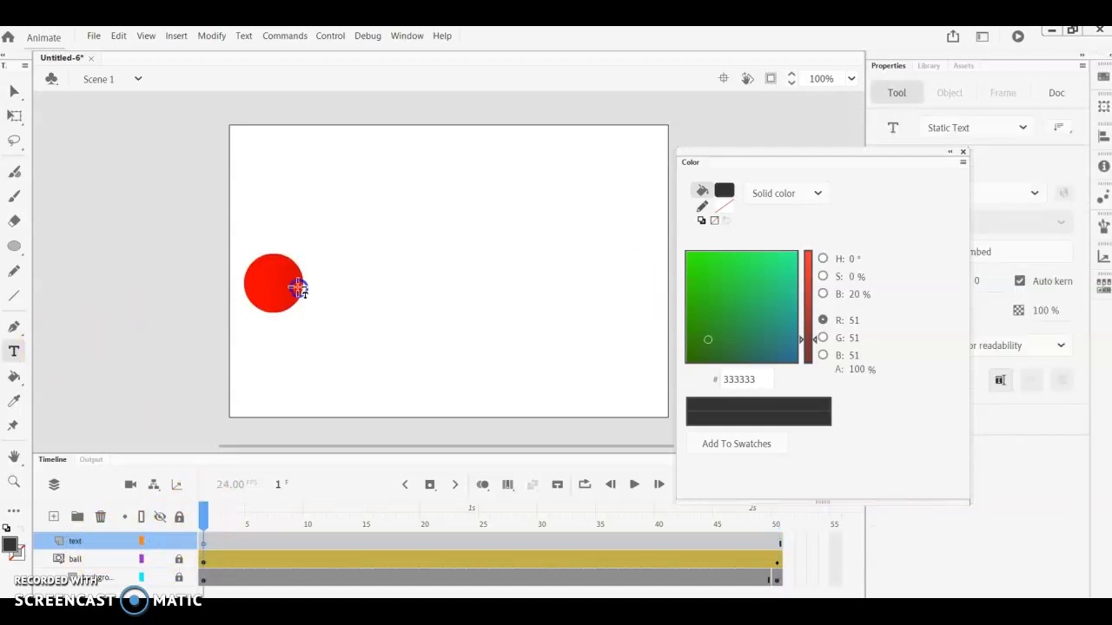
left_click_drag(274, 221, 586, 290)
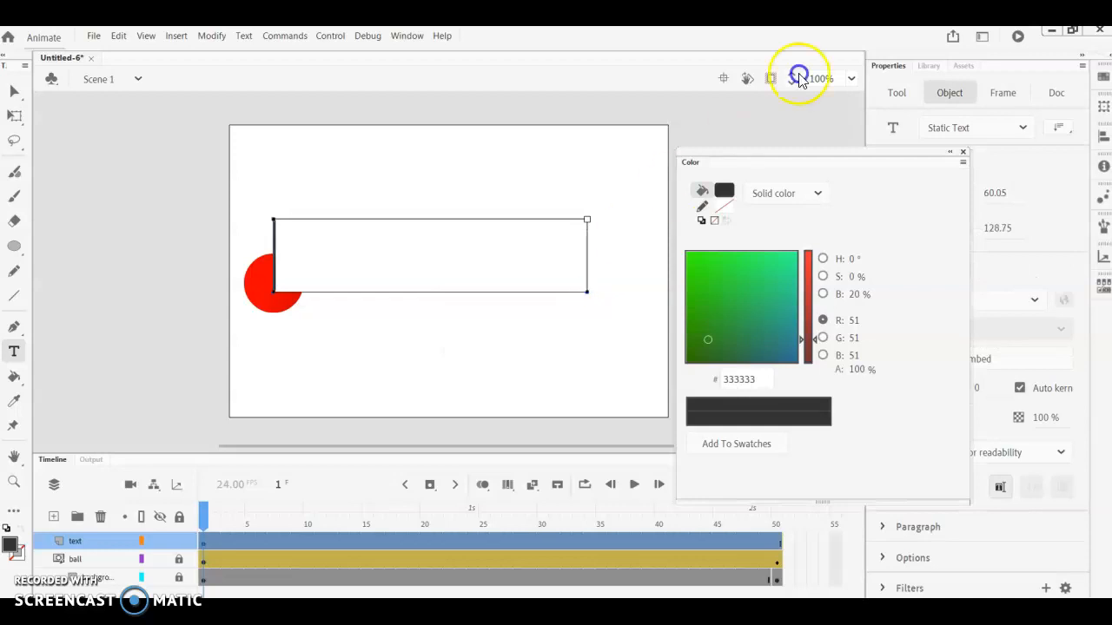
left_click(962, 155)
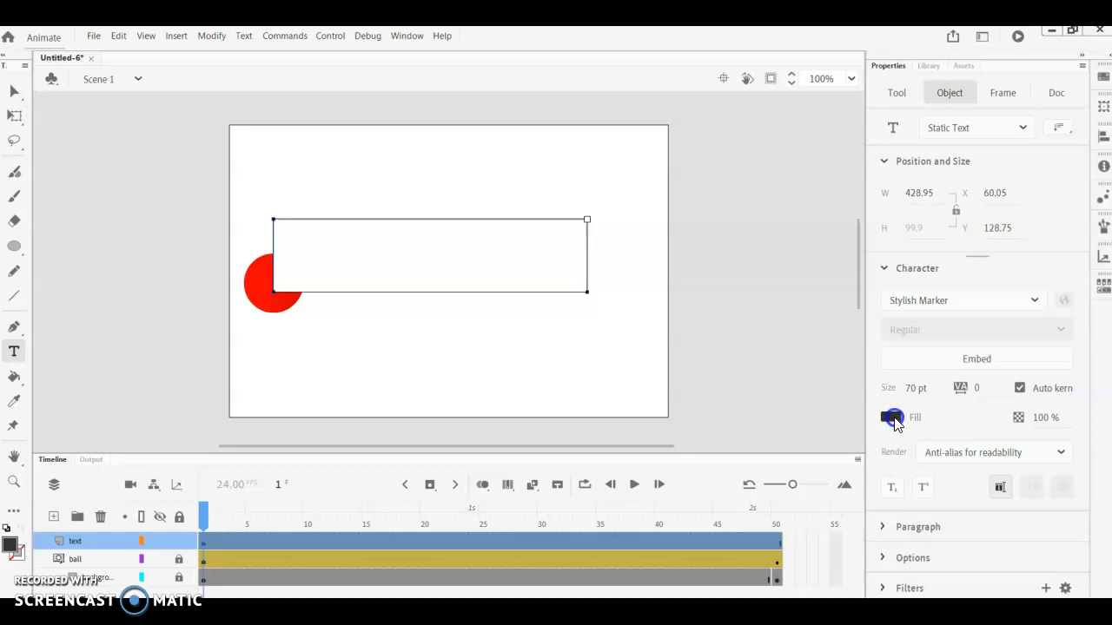
type("Rockets")
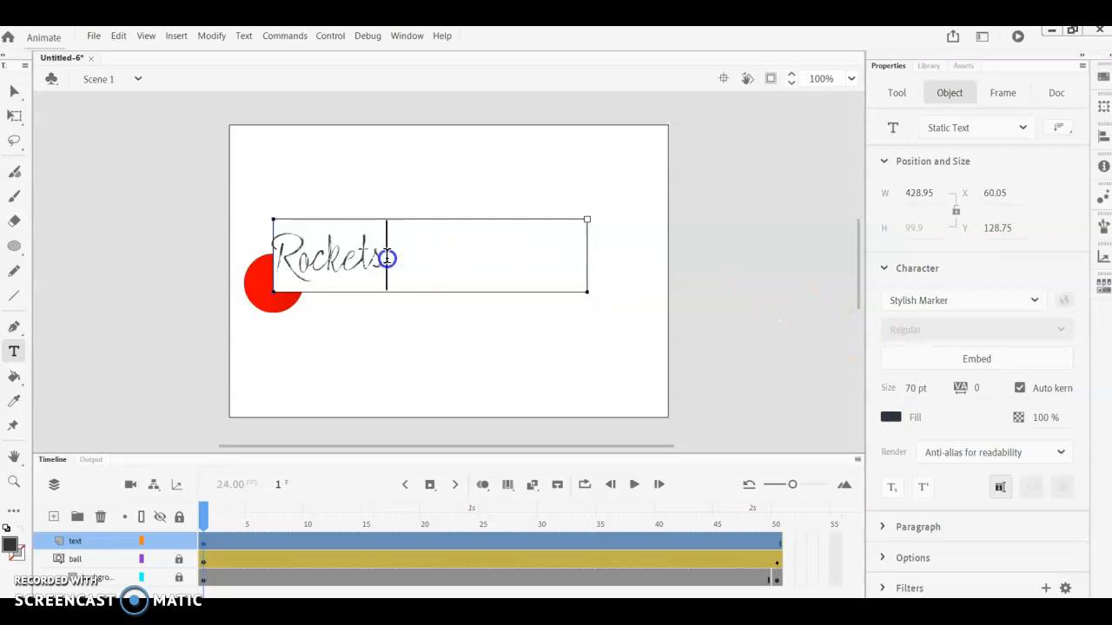
double_click(252, 256)
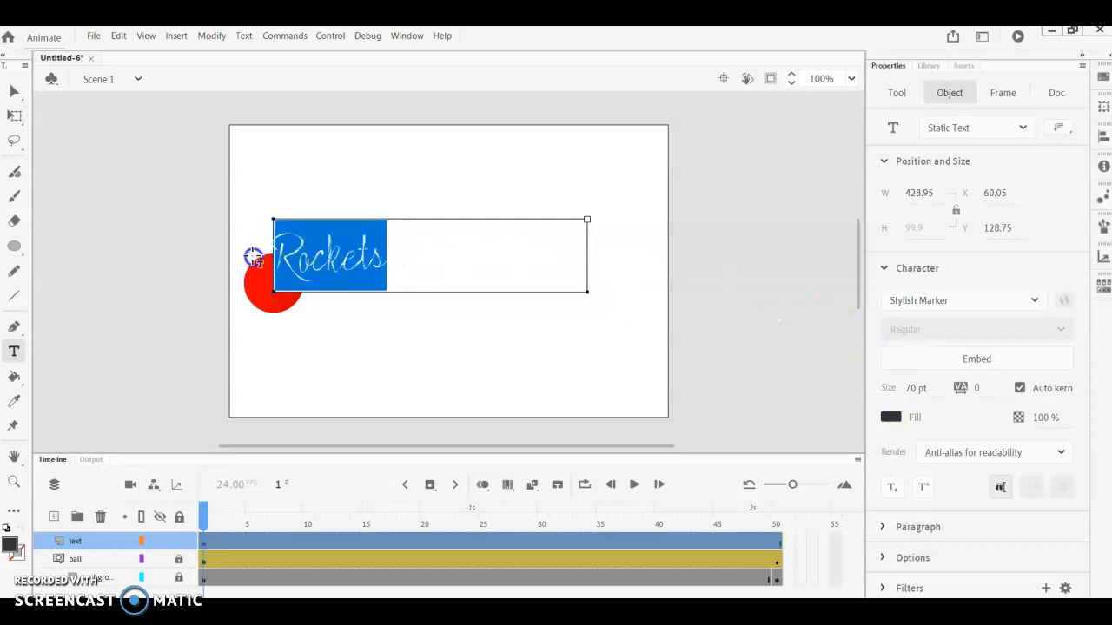
left_click(388, 271)
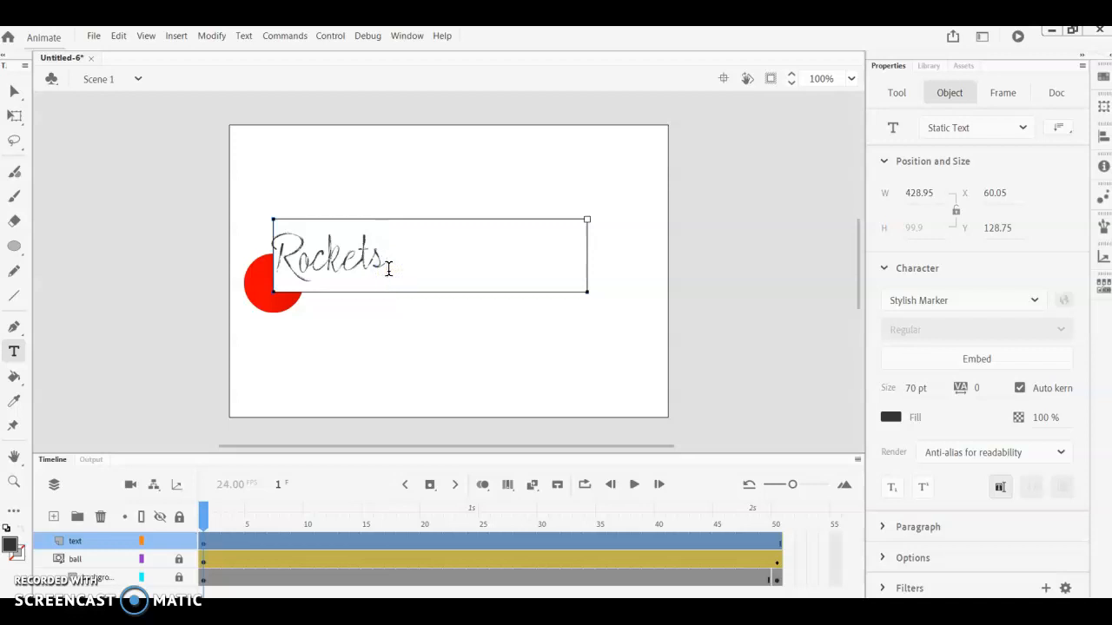
type("Rockets")
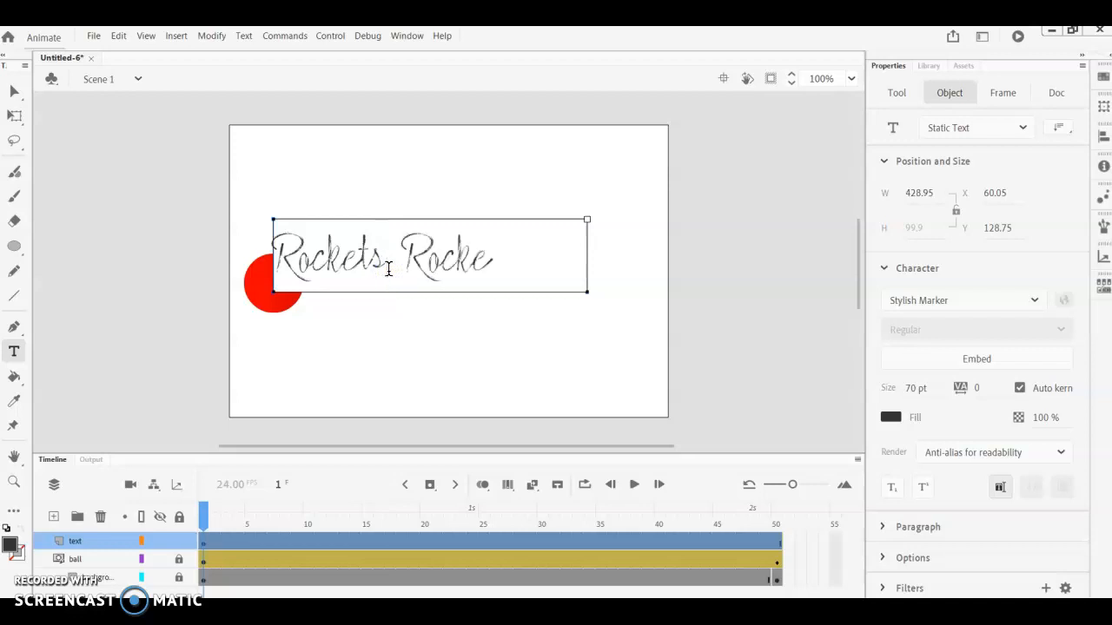
key("BackSpace")
key("BackSpace")
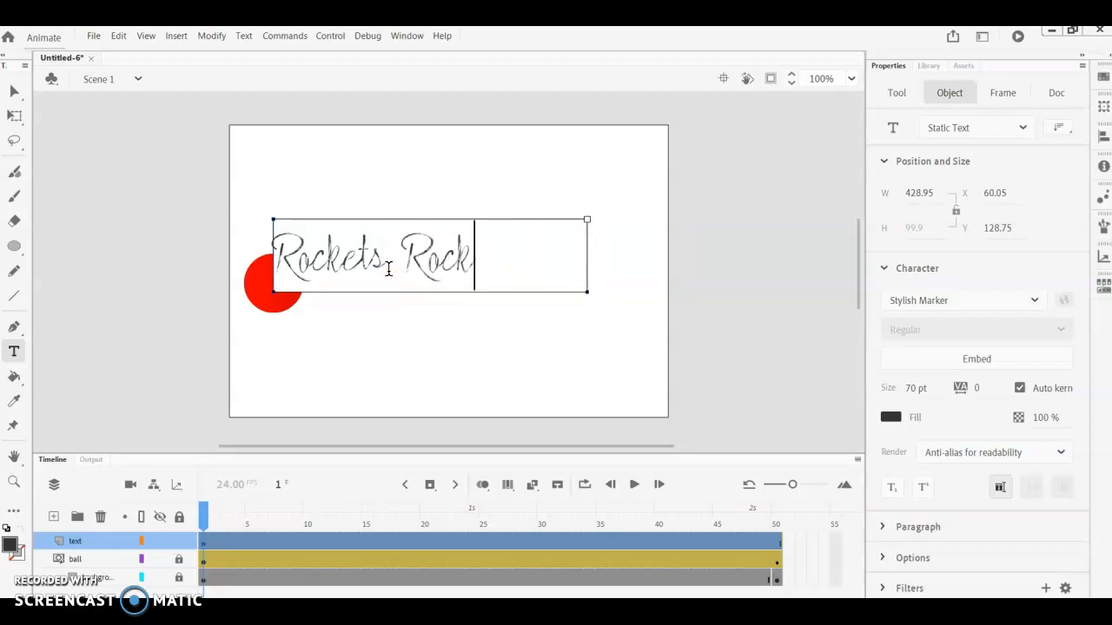
Narrow, scale down and move the text box so it is about 209 px wide at about X 180, Y 187, clear of the ball
left_click(14, 90)
left_click_drag(406, 258, 406, 283)
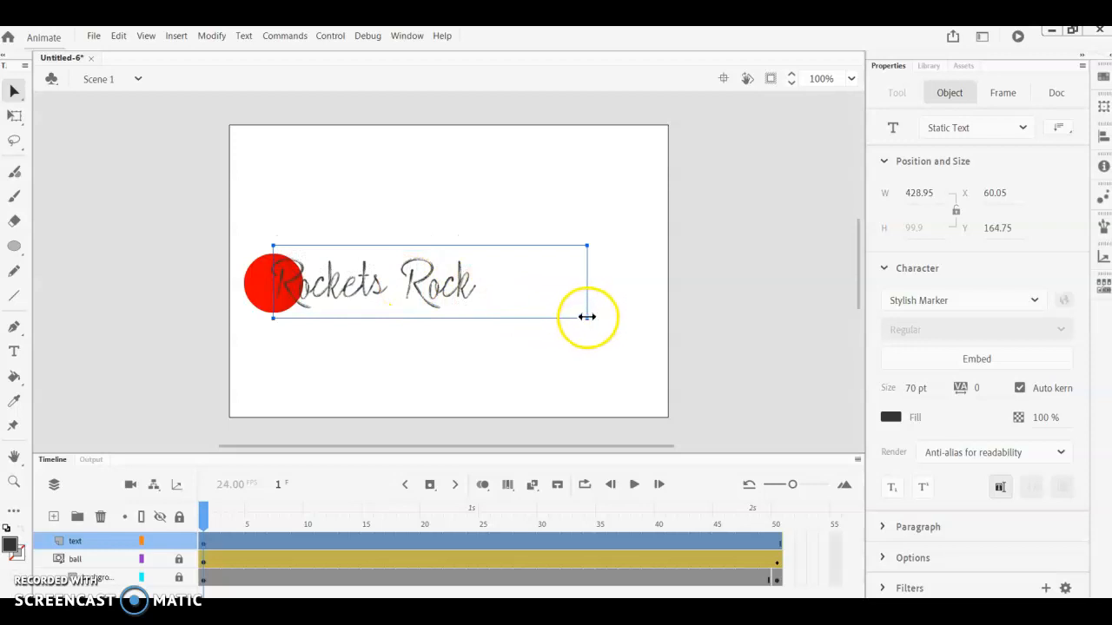
left_click_drag(546, 250, 542, 280)
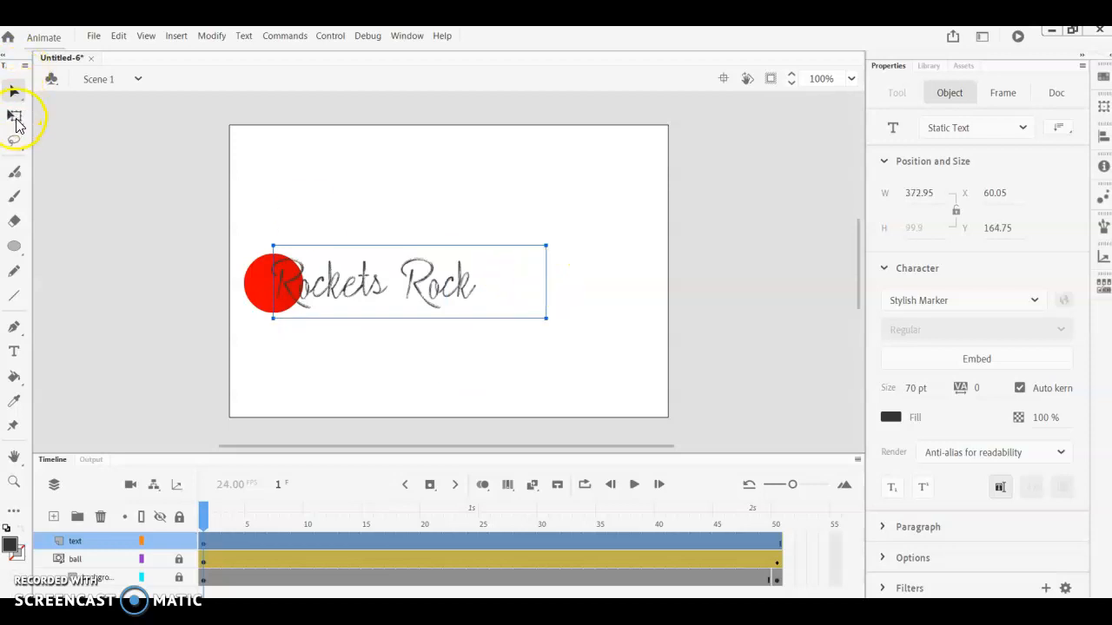
left_click(15, 117)
left_click_drag(545, 320, 507, 303)
left_click_drag(424, 286, 449, 287)
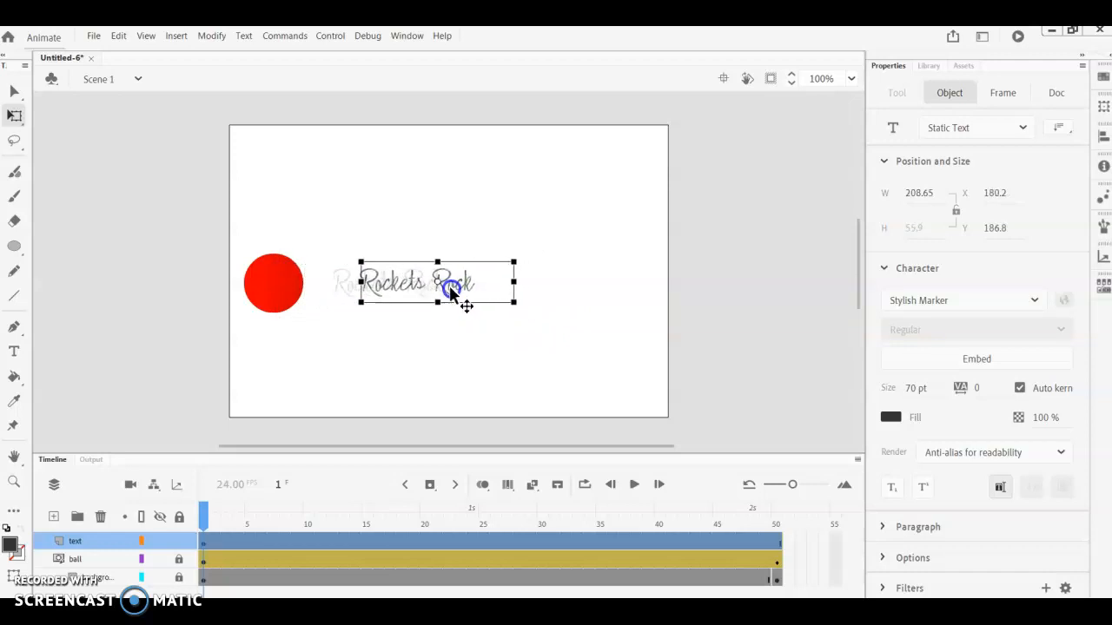
Set the fill colour of the "Rockets Rock" text to white
left_click(894, 418)
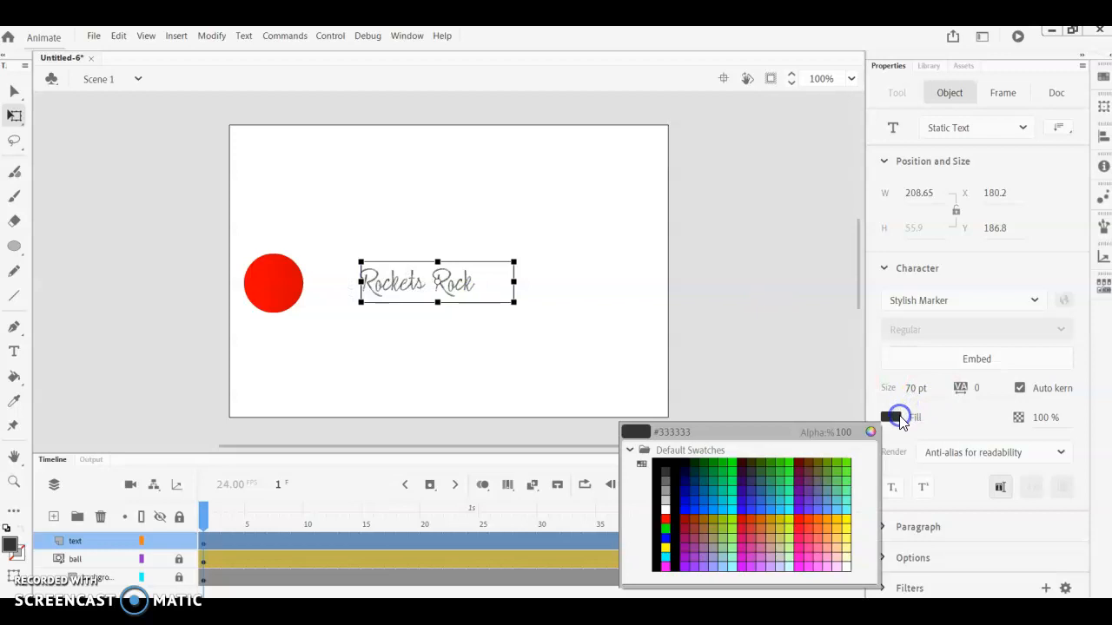
left_click(673, 509)
left_click(588, 360)
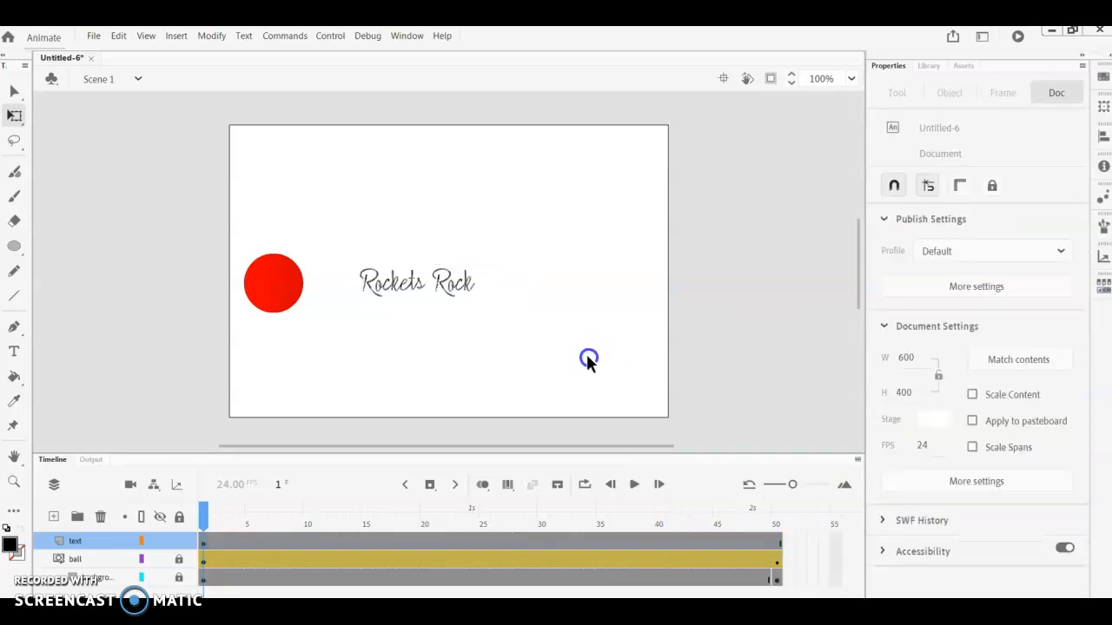
left_click(446, 283)
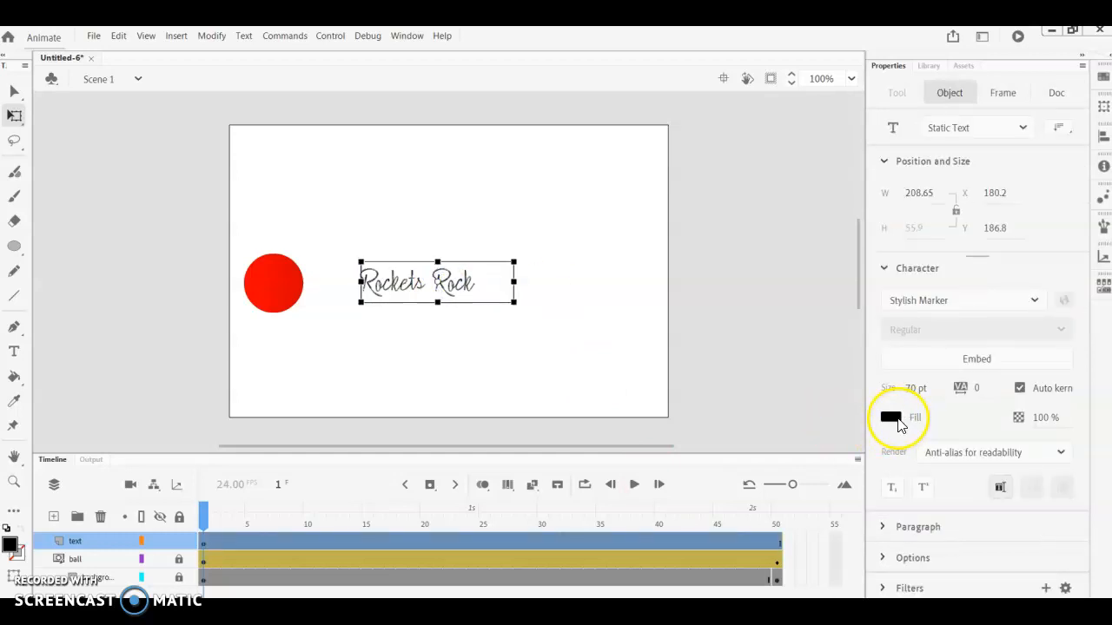
left_click(890, 419)
left_click(665, 509)
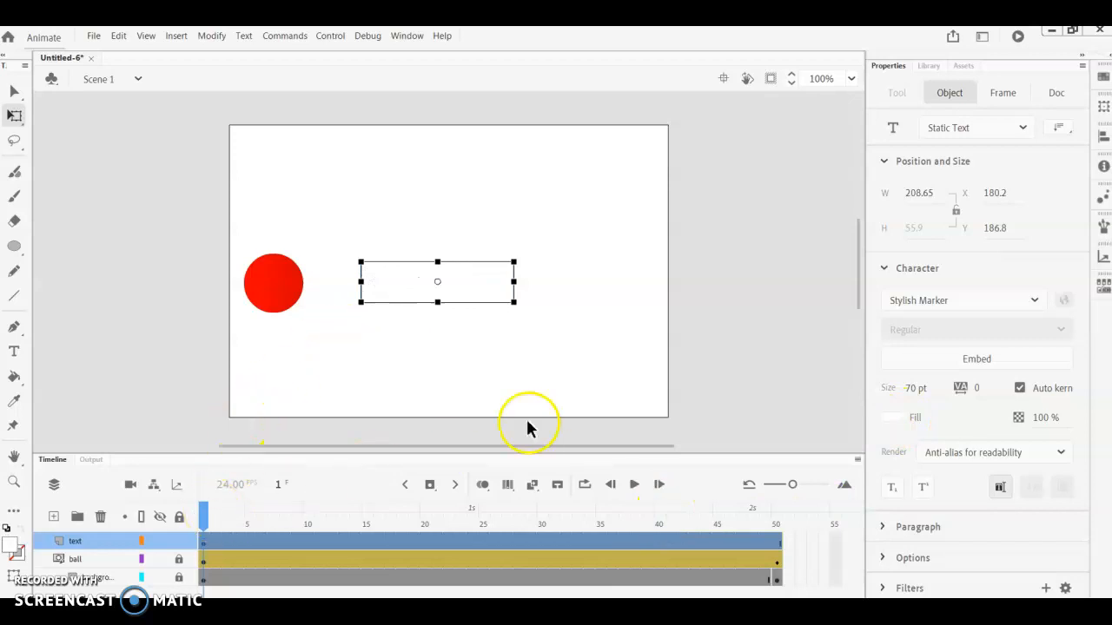
Play the timeline several times to preview the ball passing behind the white text
left_click(634, 485)
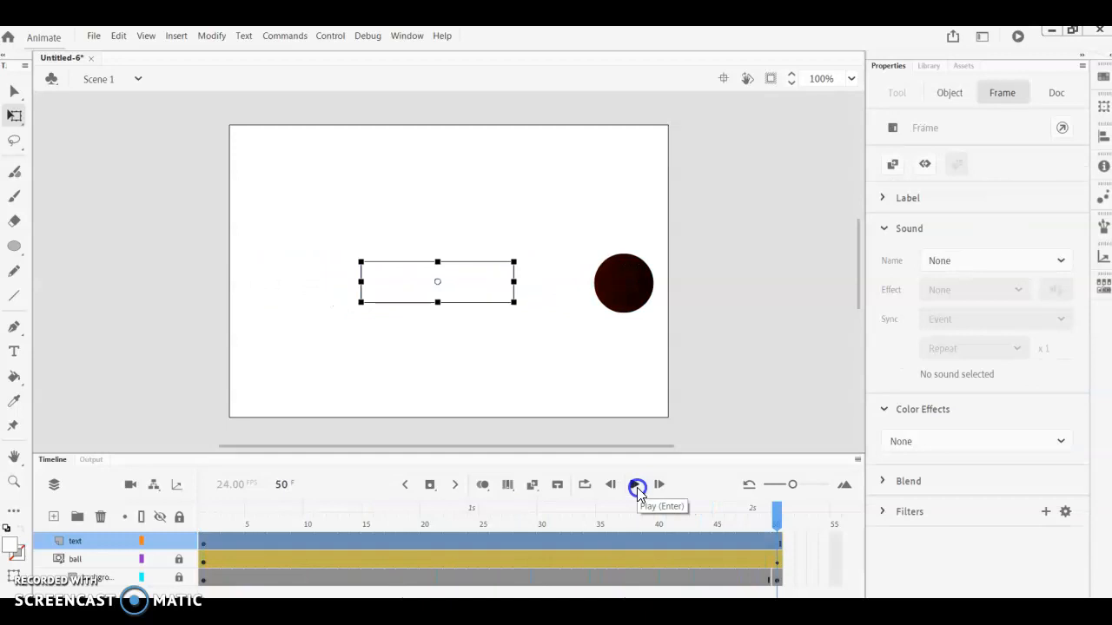
left_click(637, 488)
left_click(636, 488)
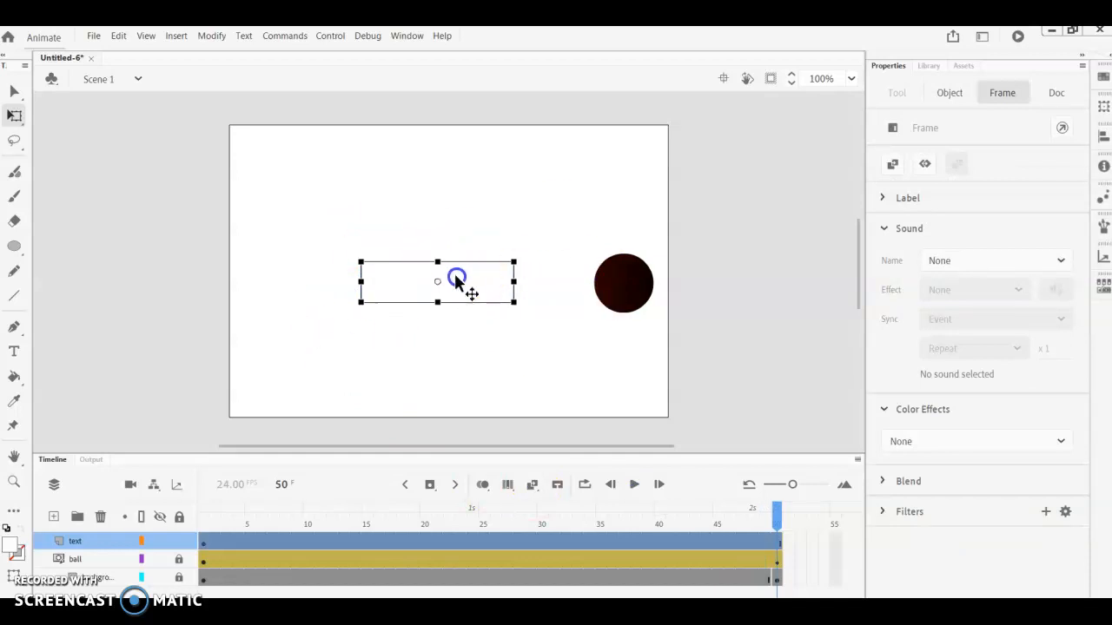
left_click(492, 239)
Choose to export the finished animation as an animated GIF
left_click(92, 36)
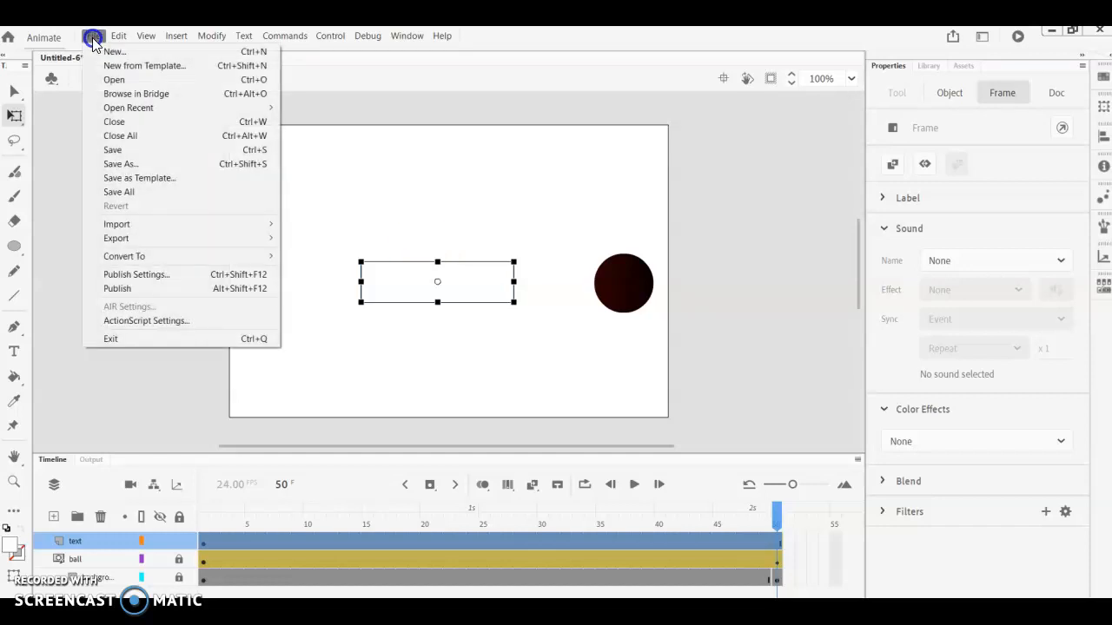
mouse_move(148, 236)
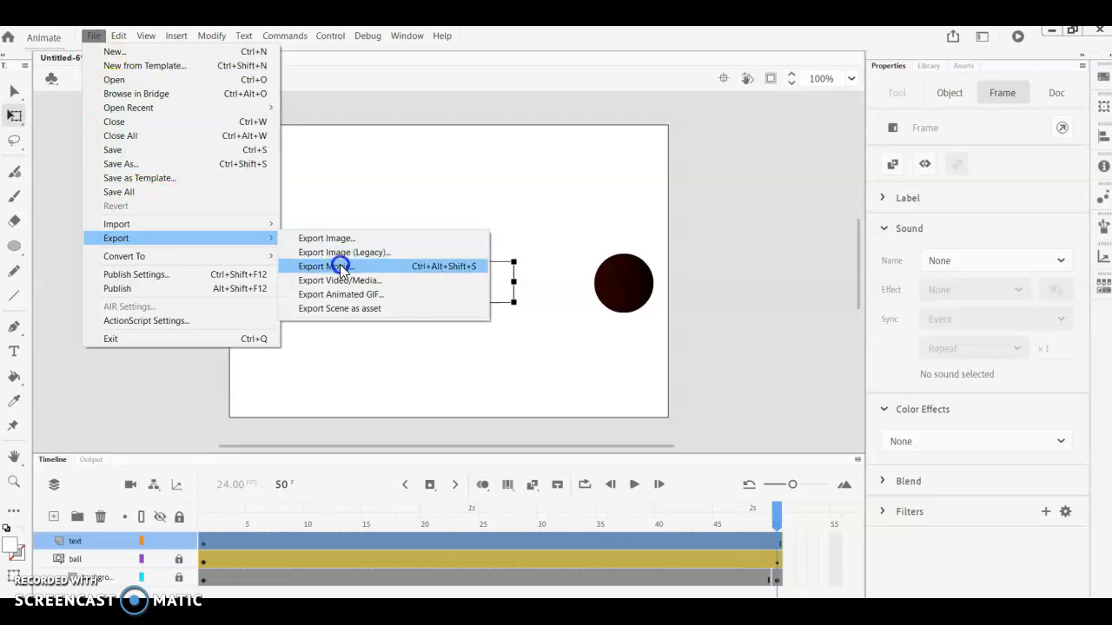
left_click(344, 295)
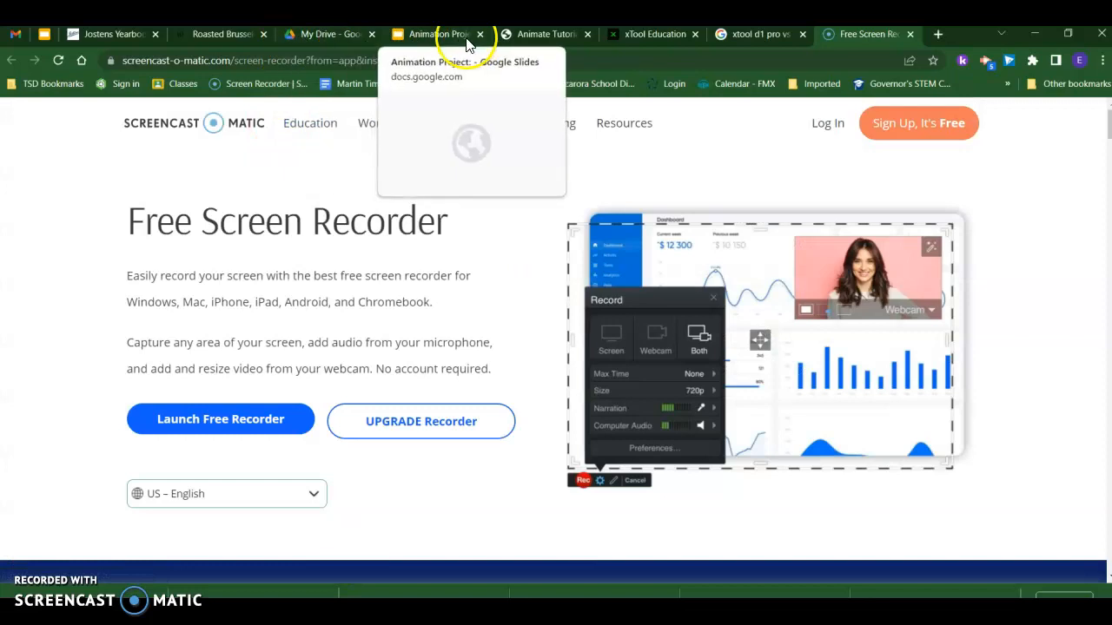
Switch to Chrome and view the (1/5-18) Animation assignment in the Digital Design and Video class's classwork in Google Classroom
left_click(938, 33)
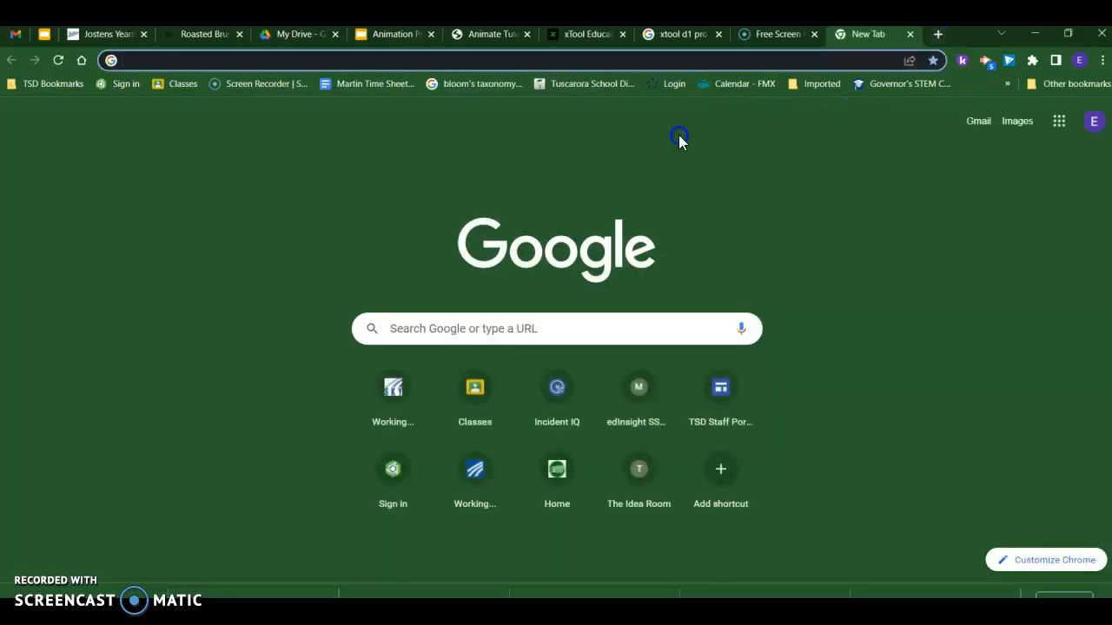
left_click(182, 86)
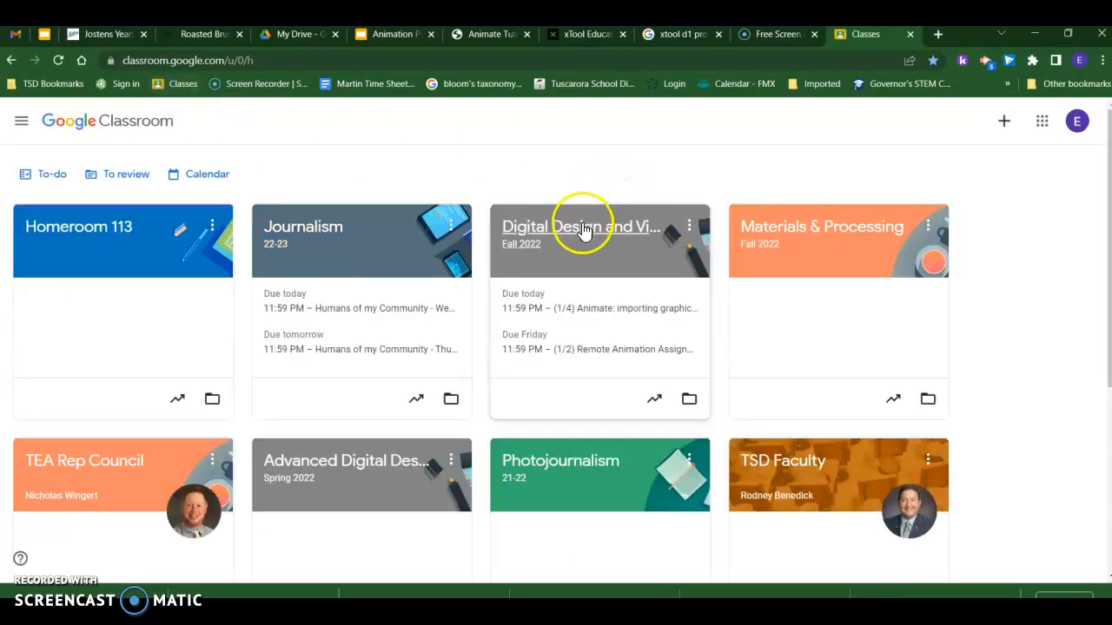
left_click(580, 225)
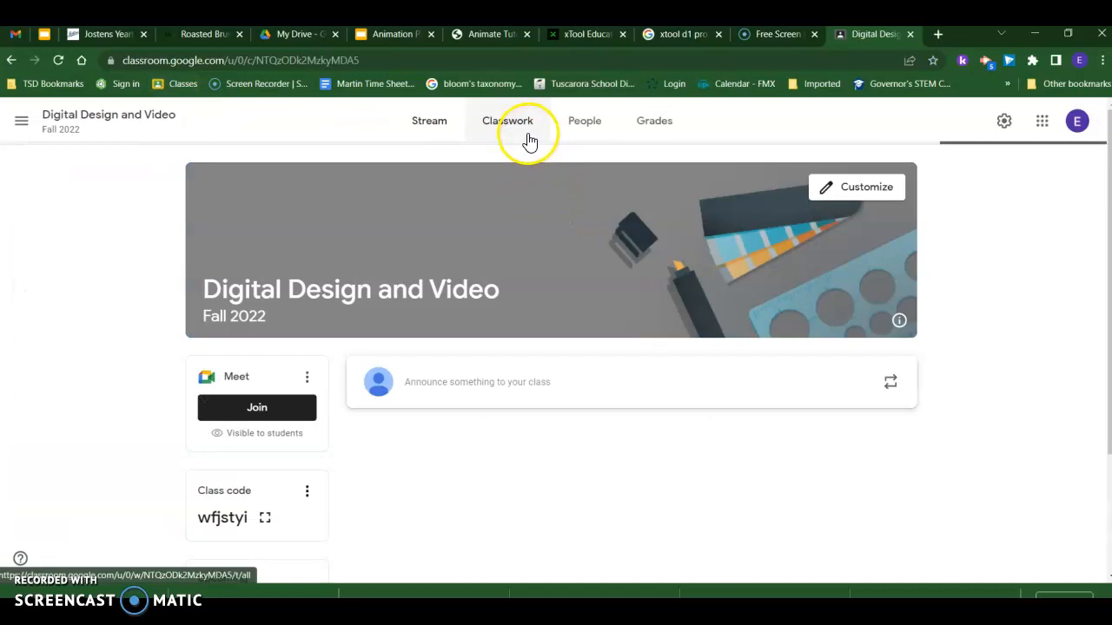
left_click(520, 126)
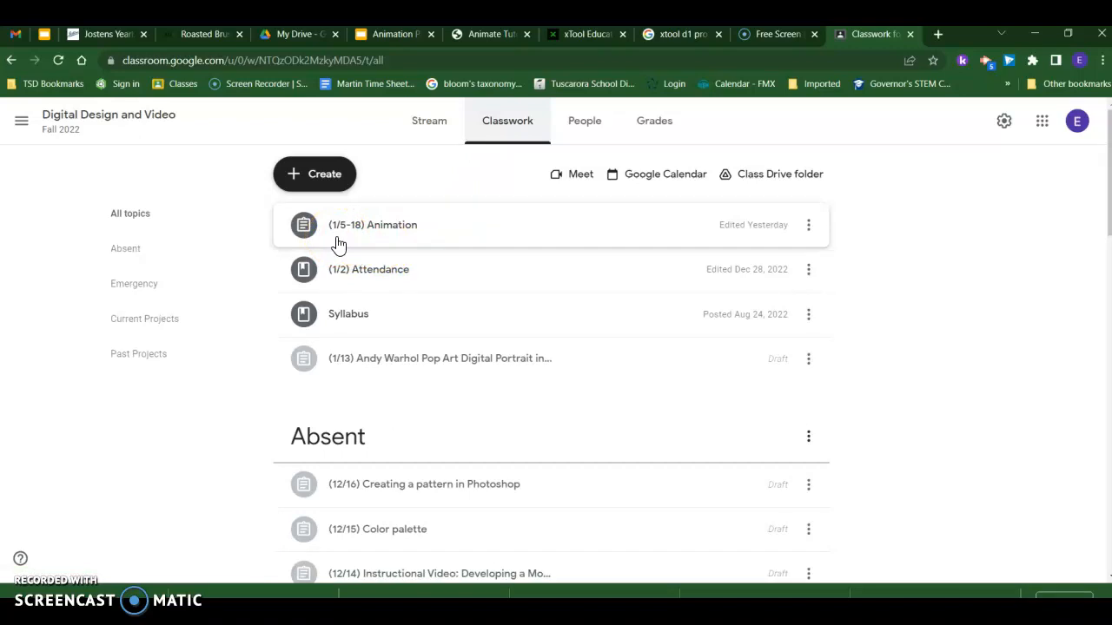
left_click(370, 233)
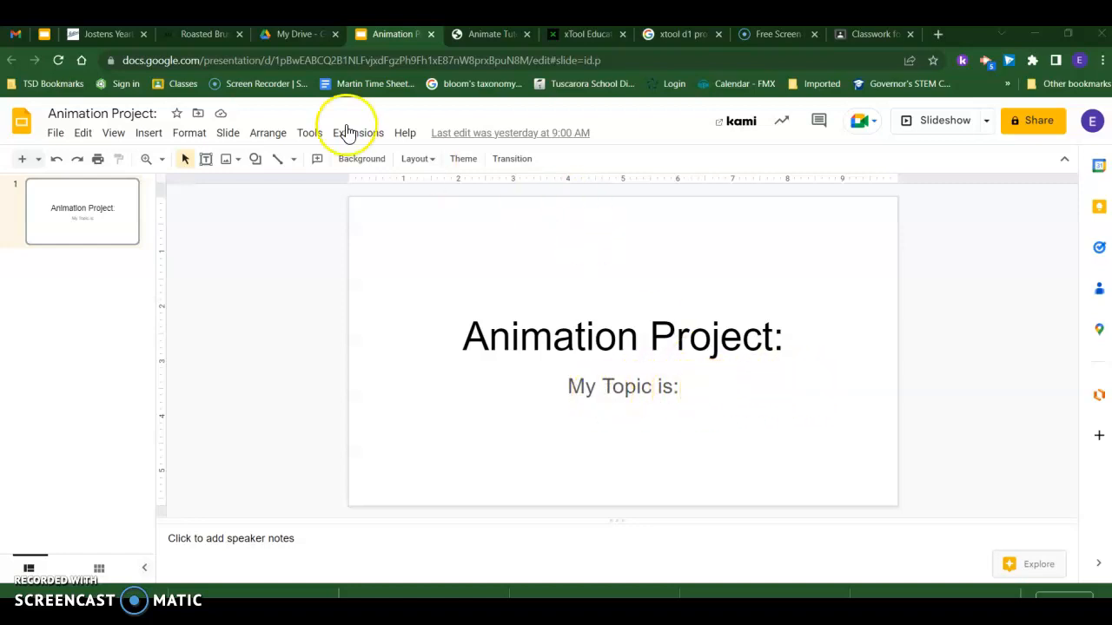
left_click(883, 34)
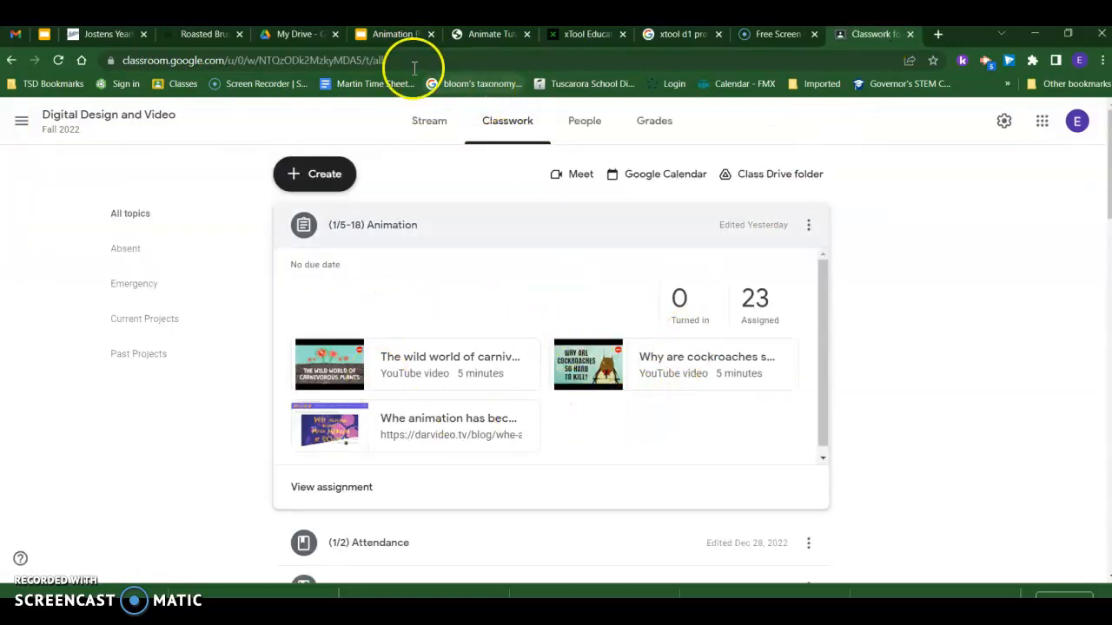
mouse_move(395, 39)
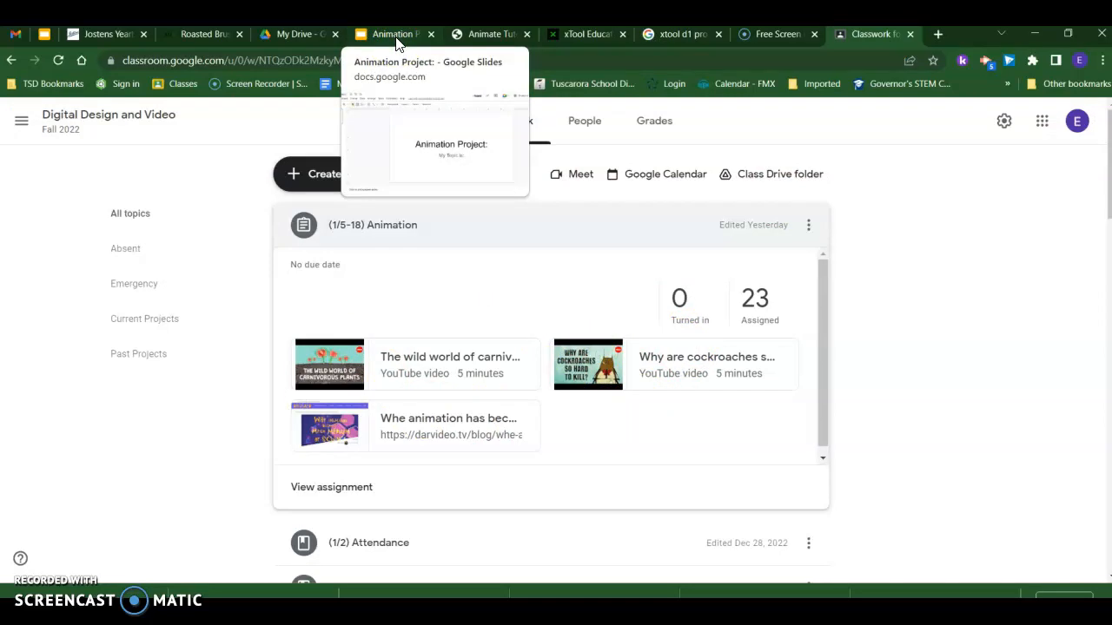